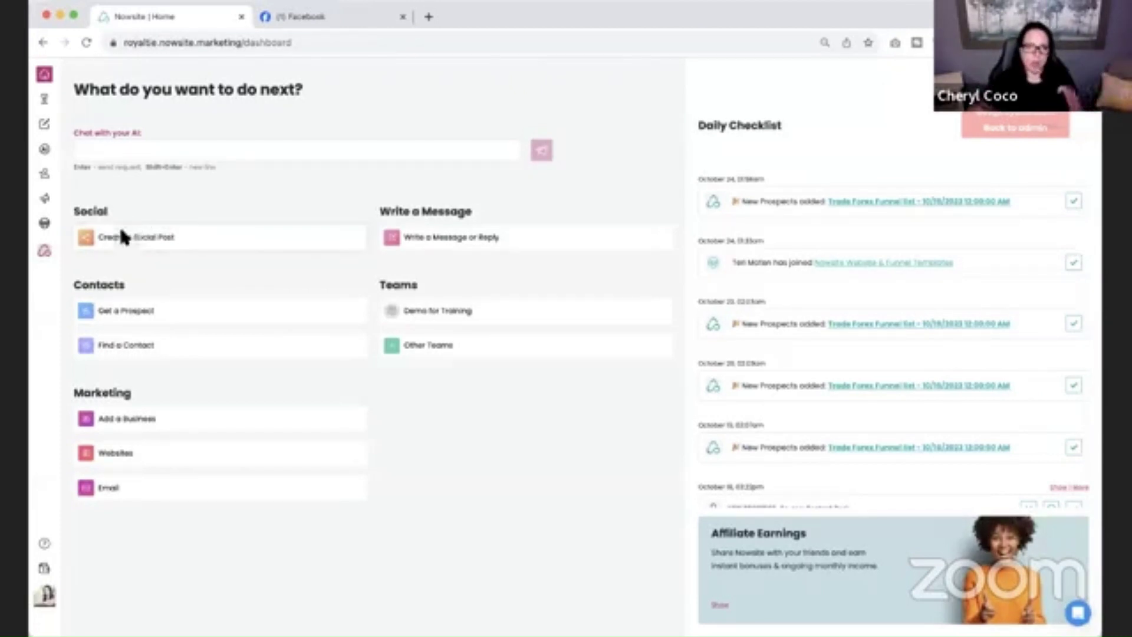
Start a new message for reaching out after someone likes my social post
left_click(445, 242)
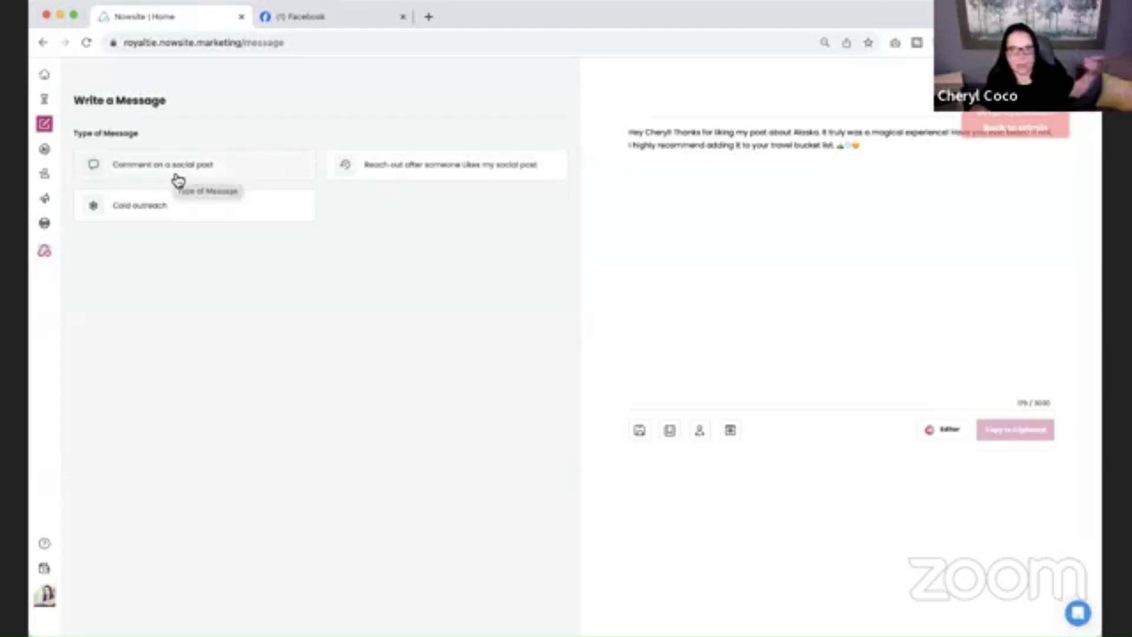
left_click(387, 177)
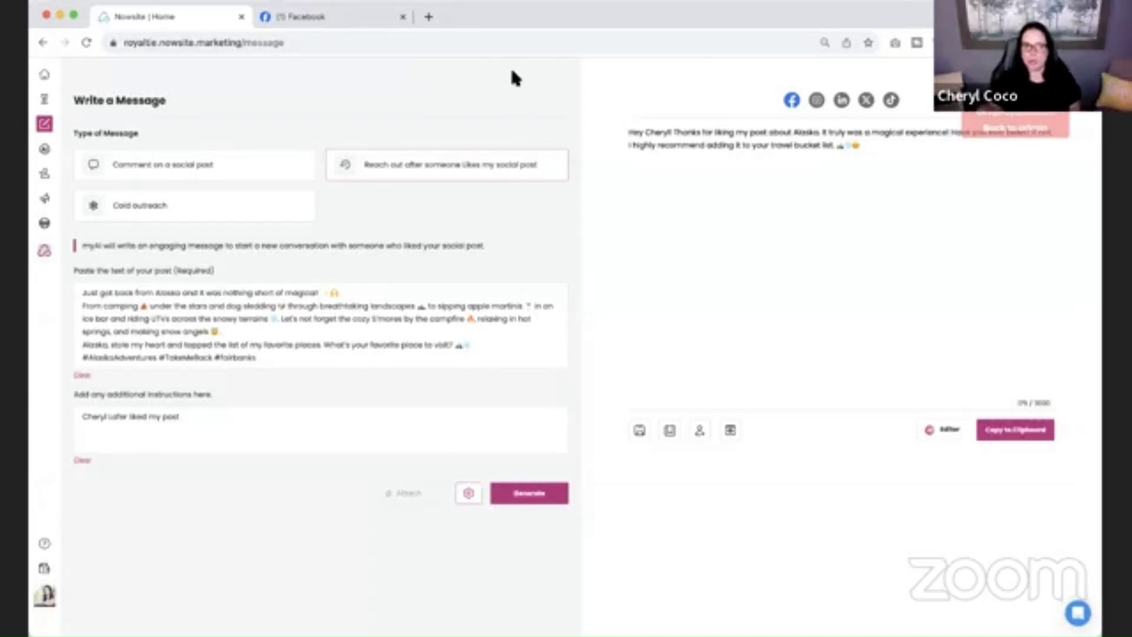
Switch to Facebook, find the October 11 Alaska trip post on the profile and expand its full text
left_click(333, 24)
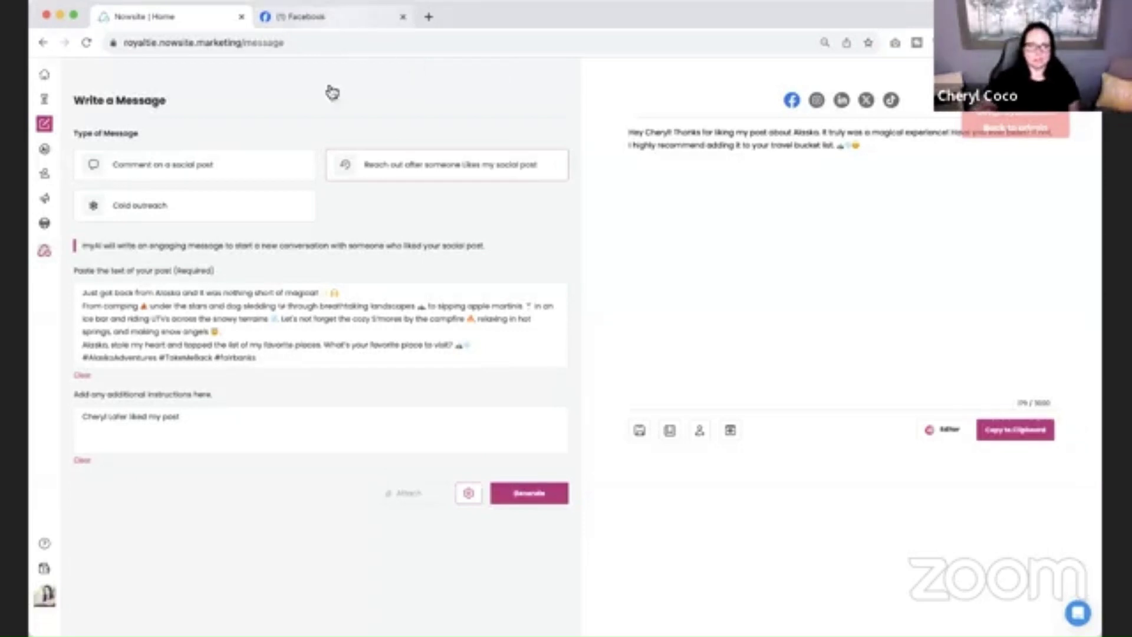
scroll(506, 333, "down", 3)
scroll(505, 331, "up", 5)
scroll(588, 382, "down", 5)
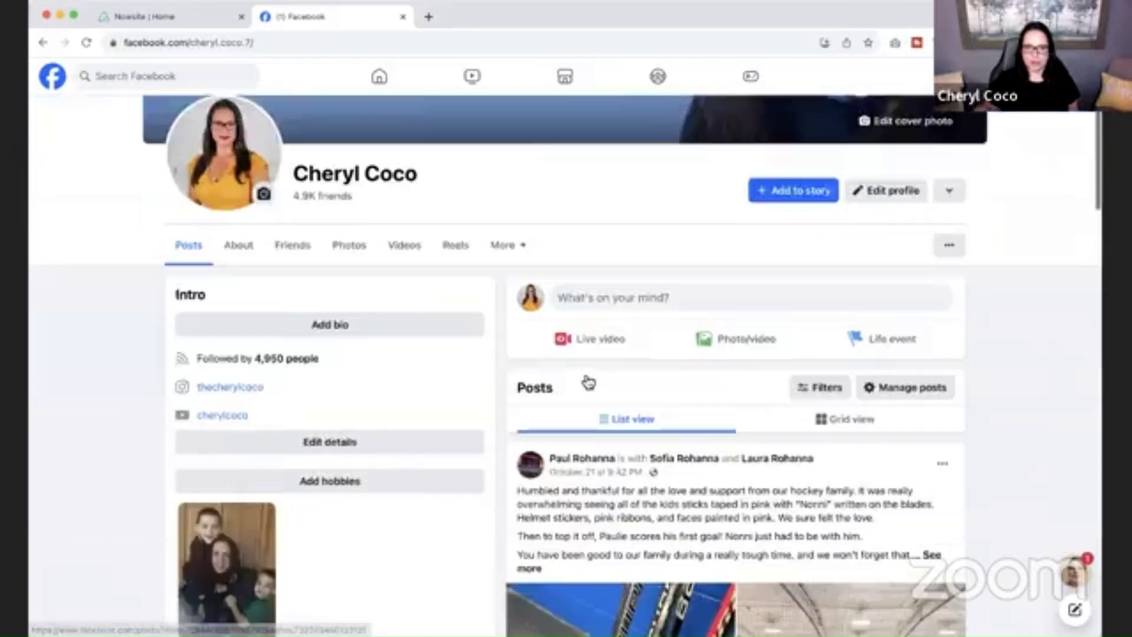
scroll(586, 383, "down", 10)
scroll(588, 380, "down", 5)
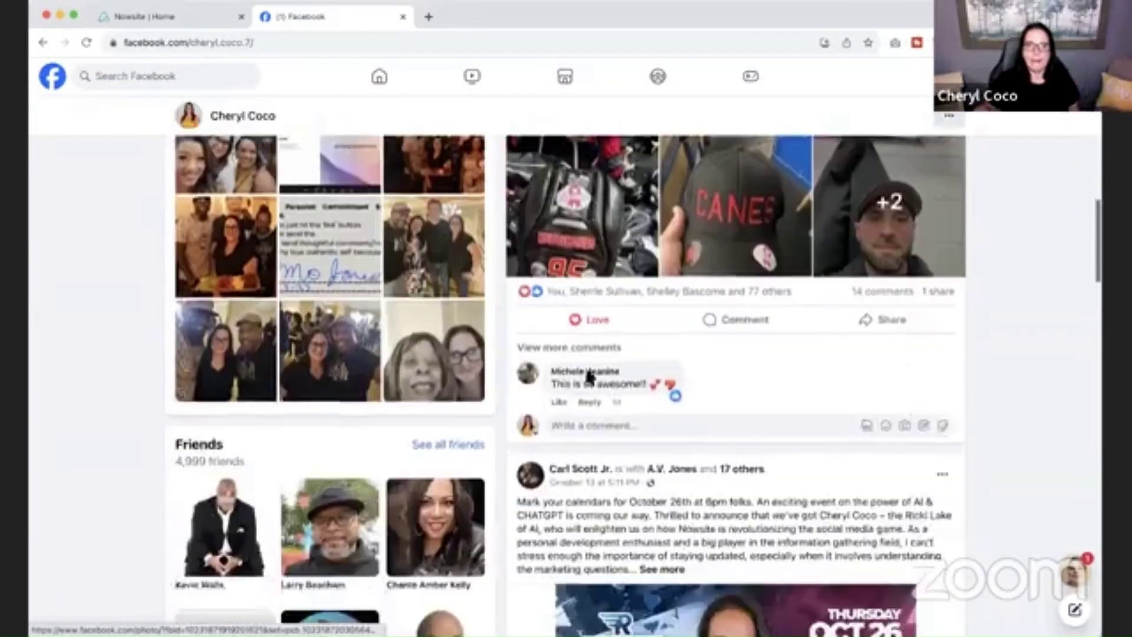
scroll(588, 376, "up", 3)
scroll(587, 373, "down", 15)
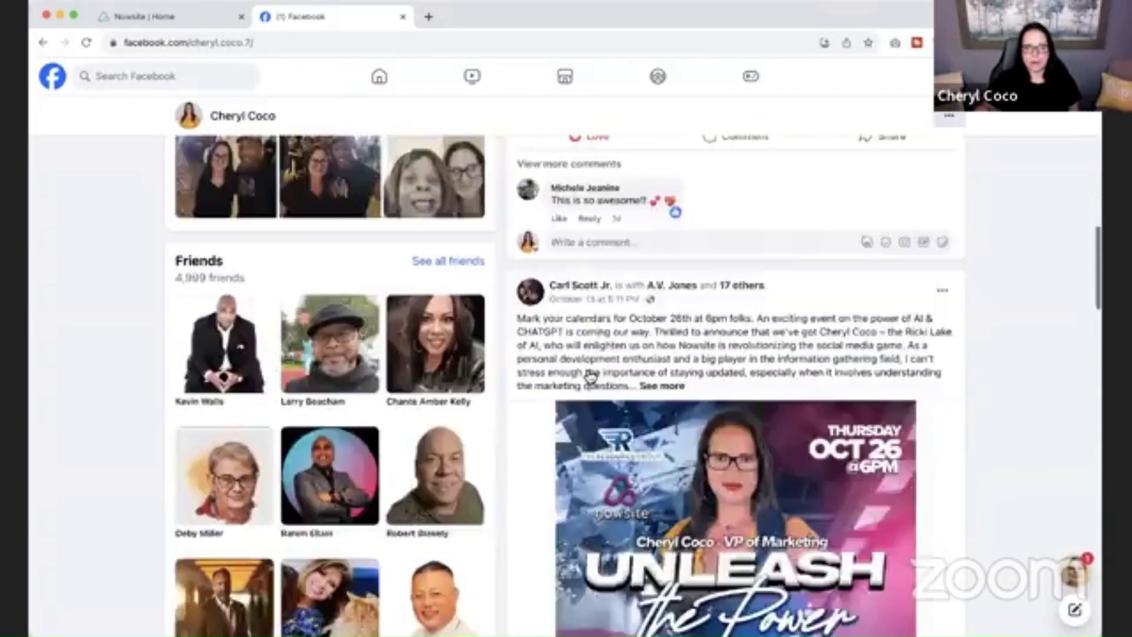
scroll(585, 363, "down", 5)
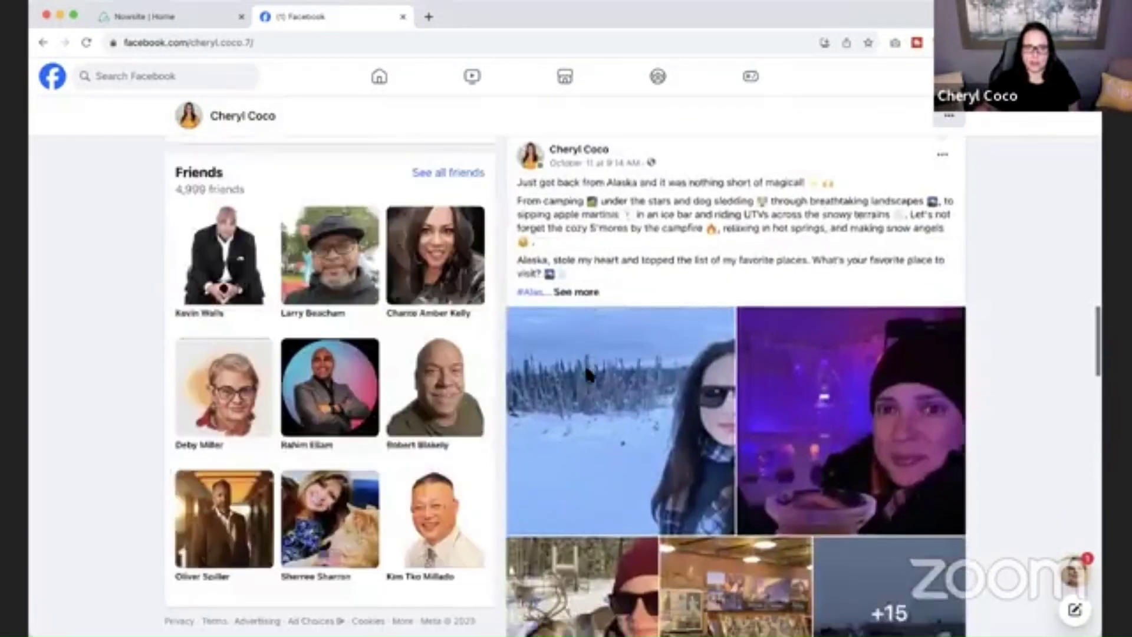
scroll(640, 283, "up", 3)
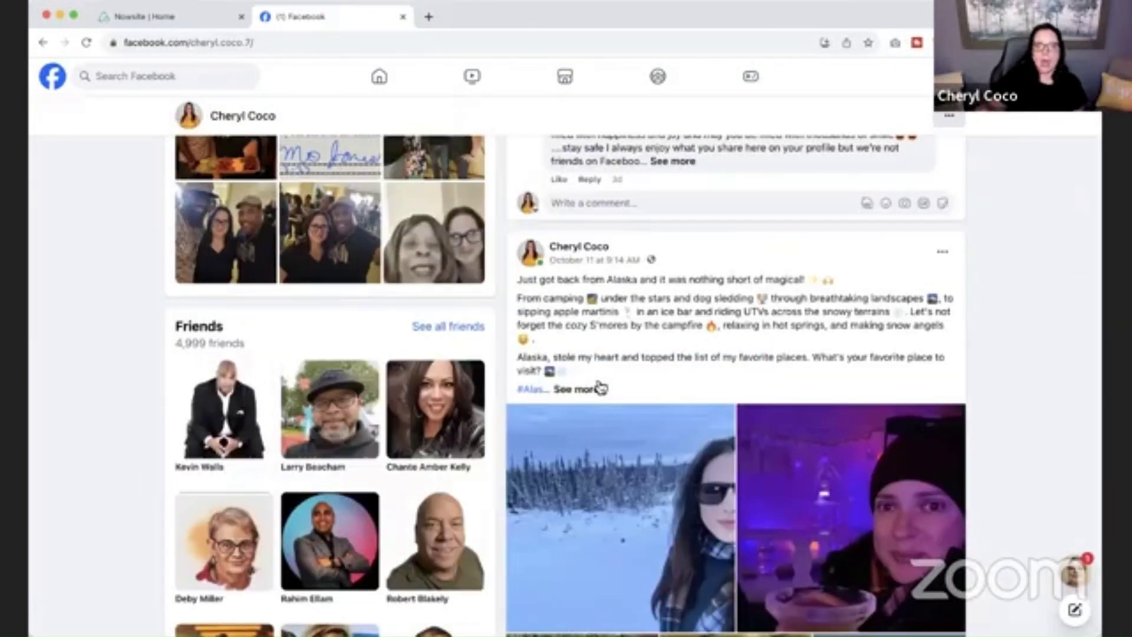
left_click(568, 391)
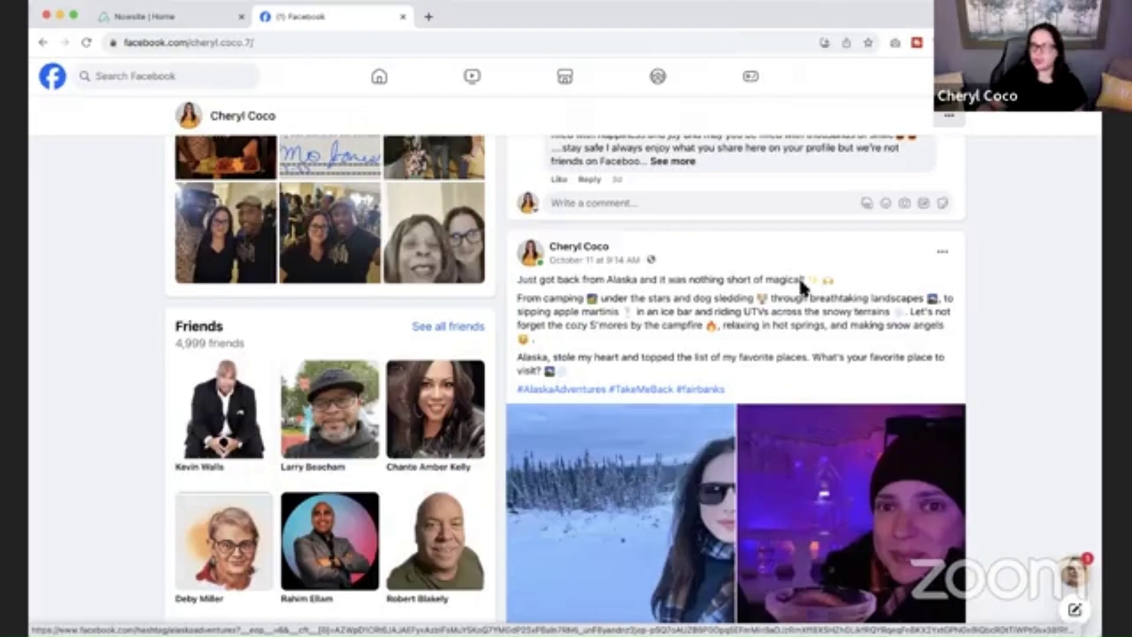
Look through the posts below the Alaska trip post and their reactions, then return to the Alaska post
scroll(787, 327, "down", 10)
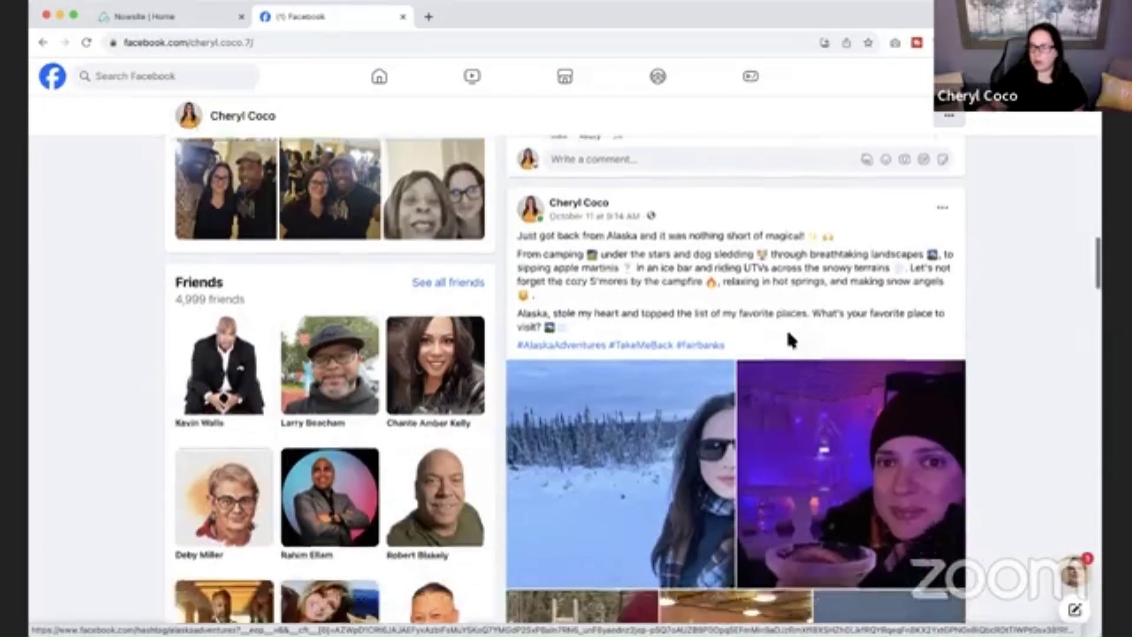
scroll(785, 326, "down", 2)
scroll(785, 327, "up", 1)
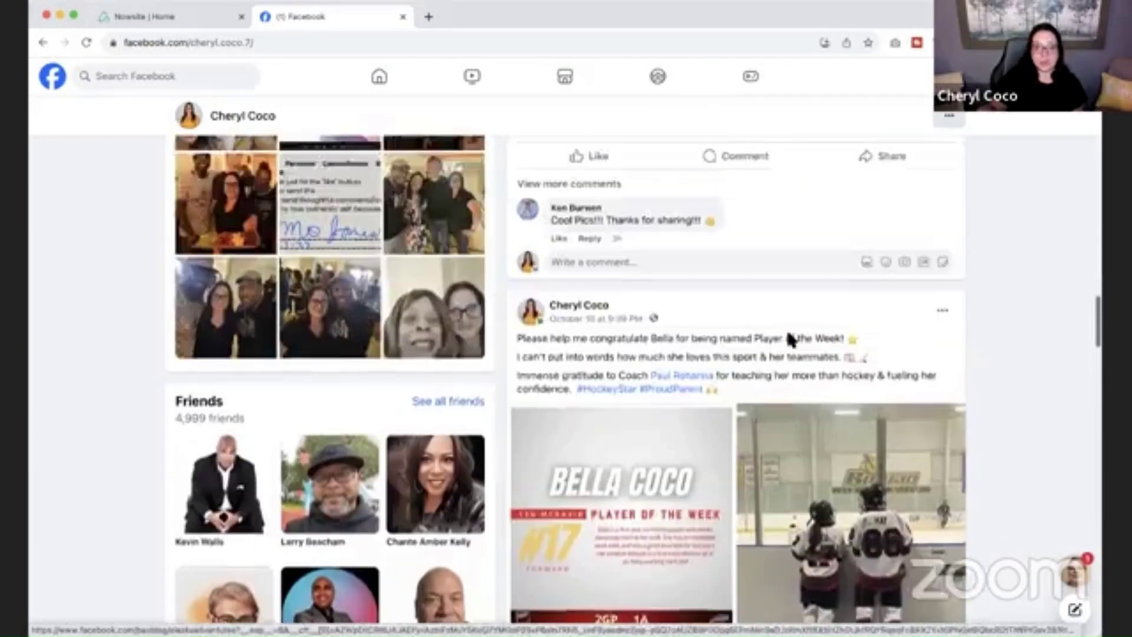
scroll(788, 333, "down", 3)
scroll(790, 340, "down", 10)
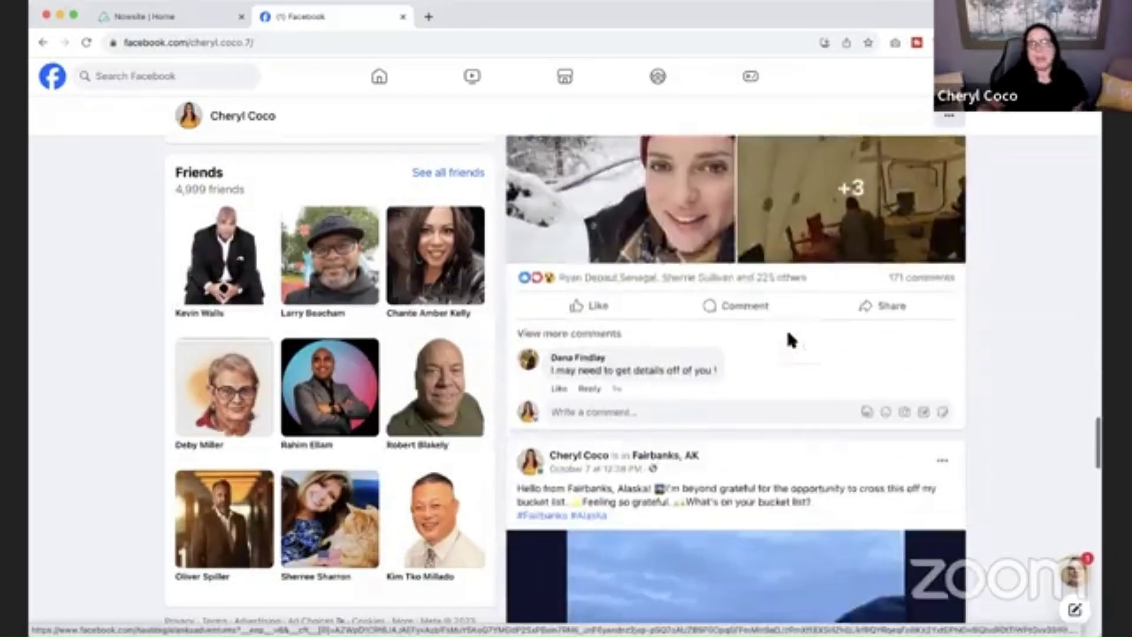
scroll(915, 298, "up", 3)
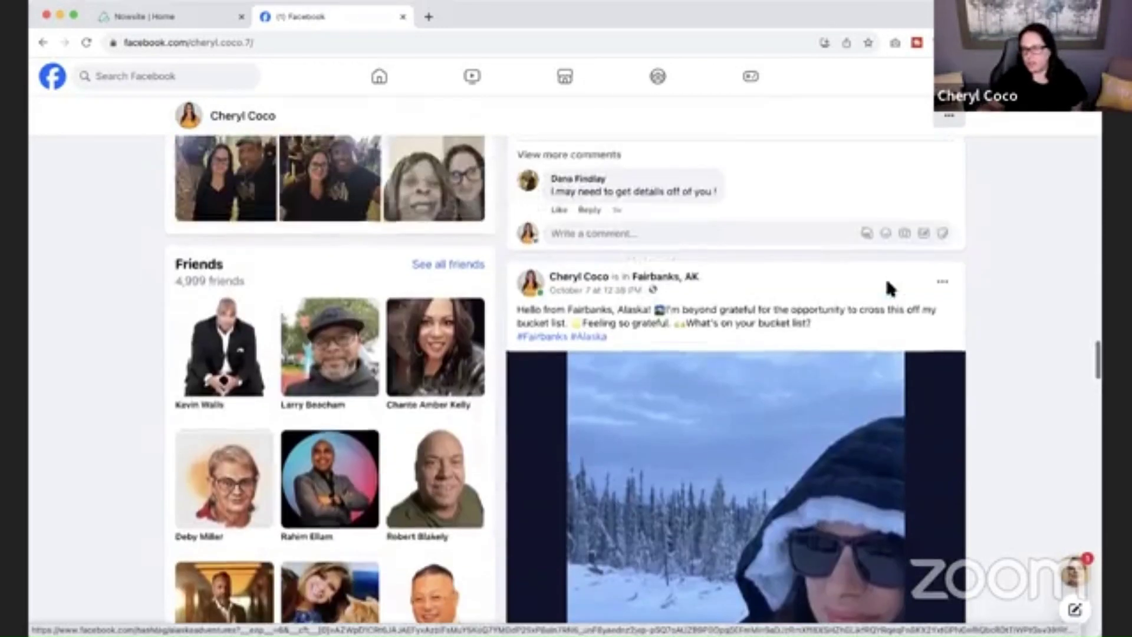
scroll(885, 278, "up", 12)
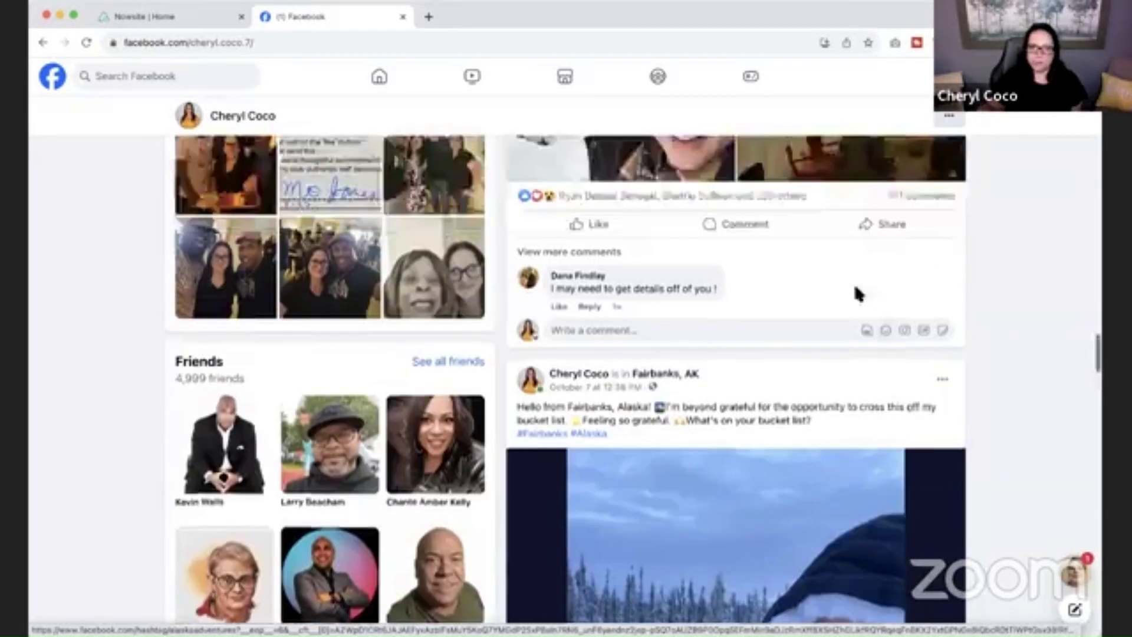
scroll(856, 295, "up", 12)
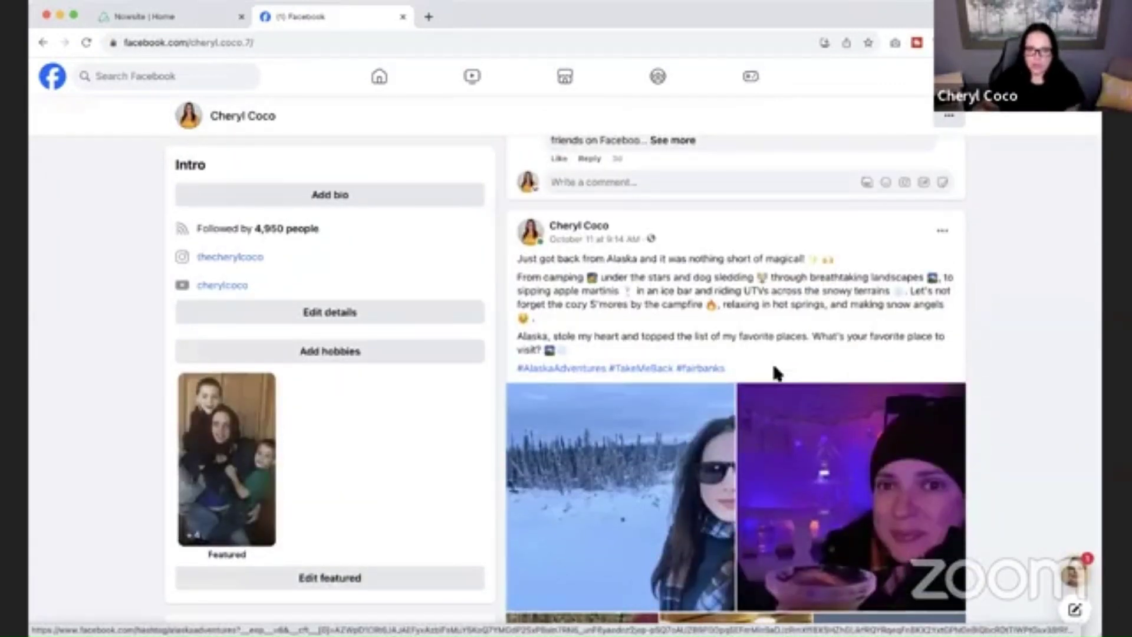
Copy the Alaska post's full text with its hashtags and replace the required post text in Nowsite with it
left_click_drag(773, 372, 519, 259)
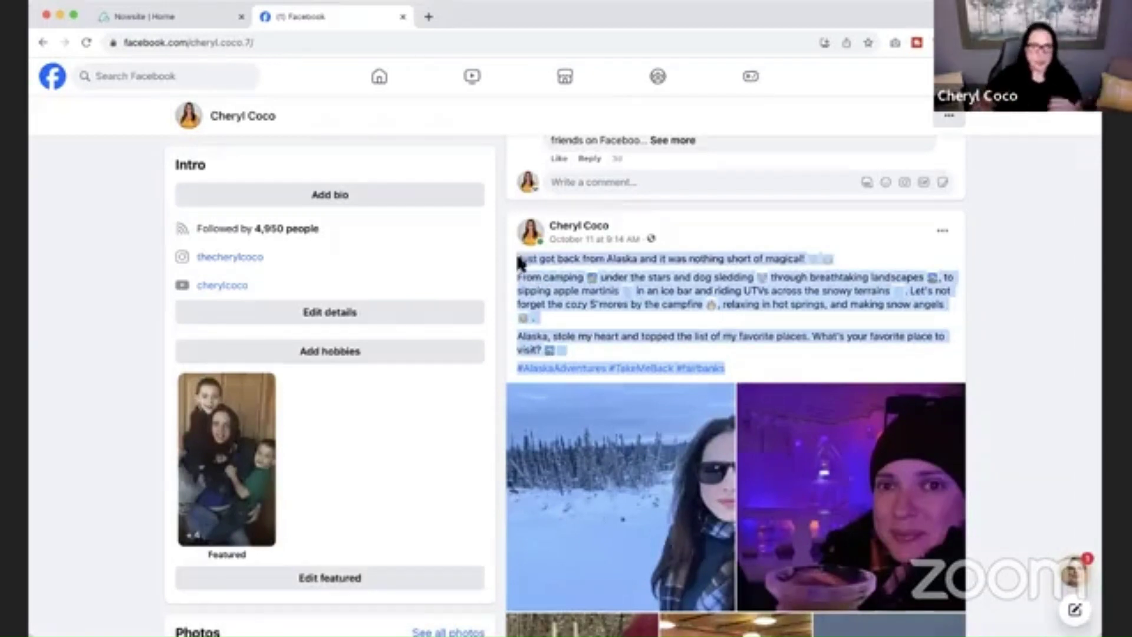
left_click(177, 17)
left_click(262, 315)
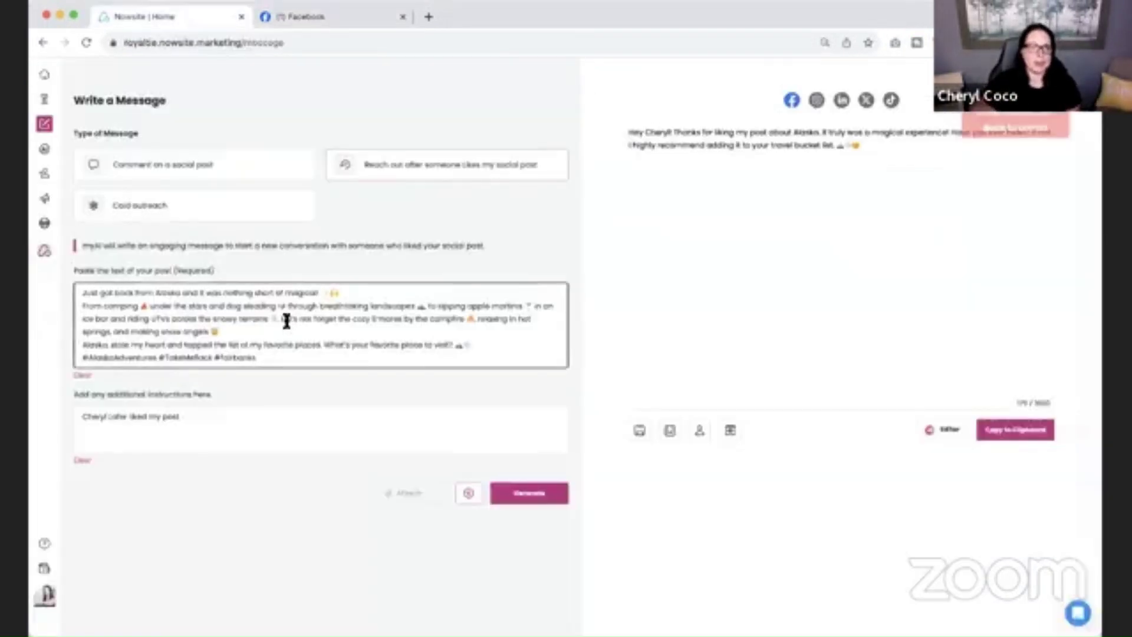
key("super+a")
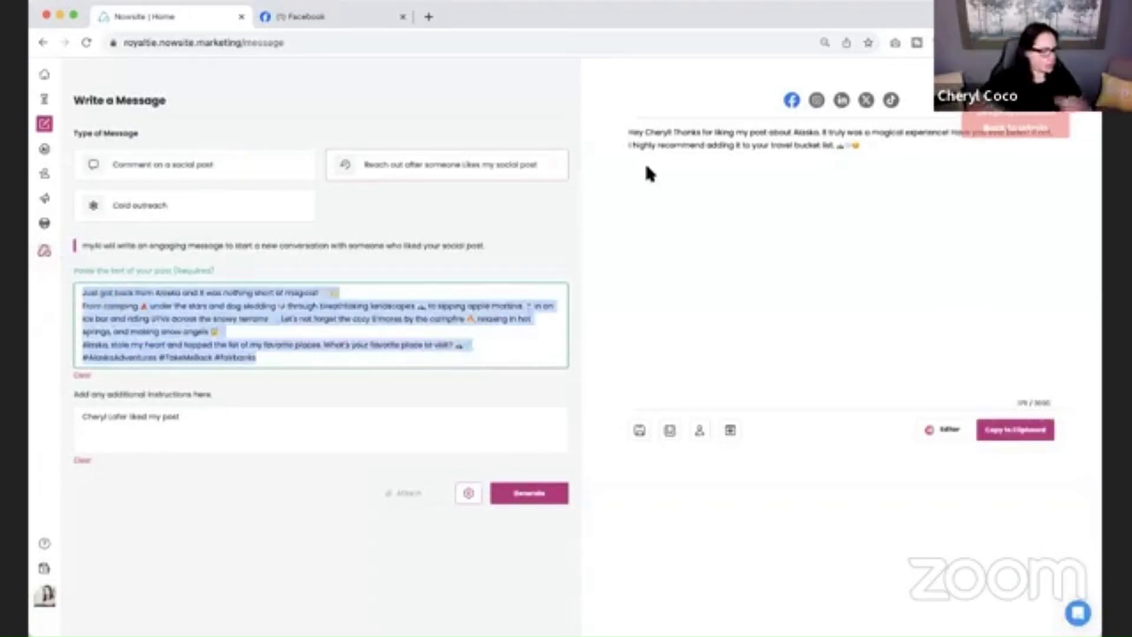
key("super+v")
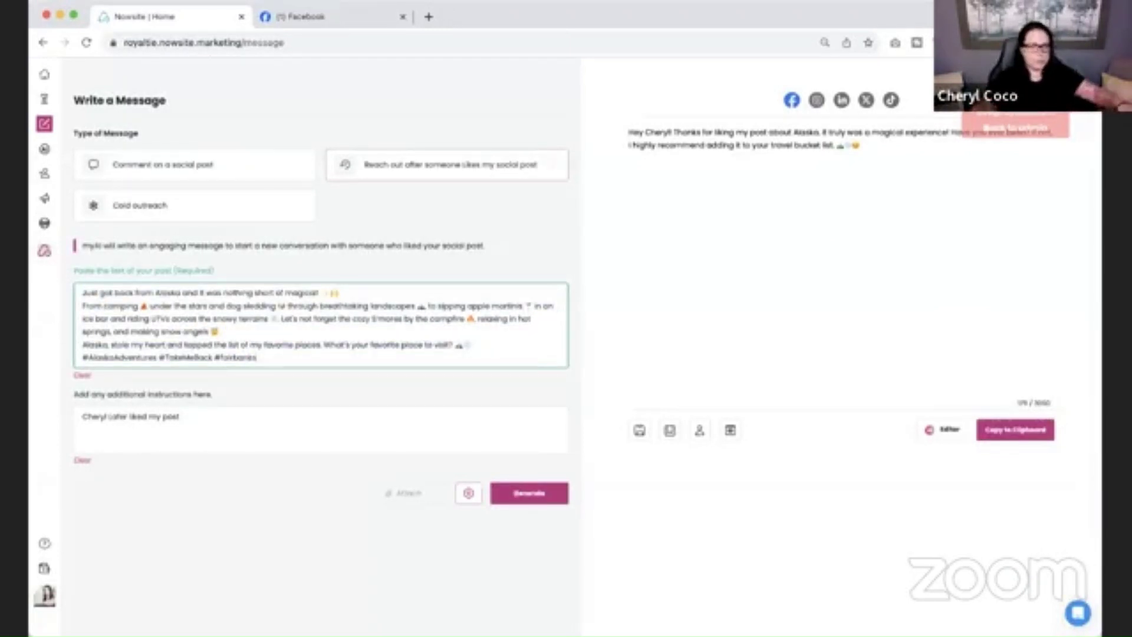
left_click(179, 416)
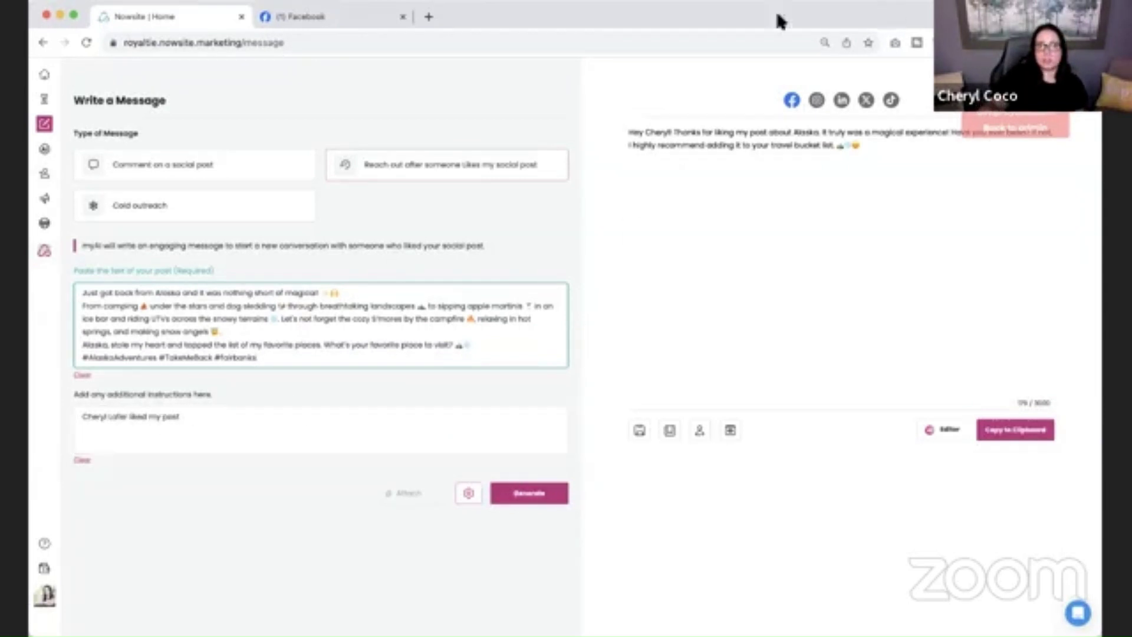
Switch back to Facebook and open the list of people who reacted to the Alaska post
left_click(317, 17)
left_click(811, 235)
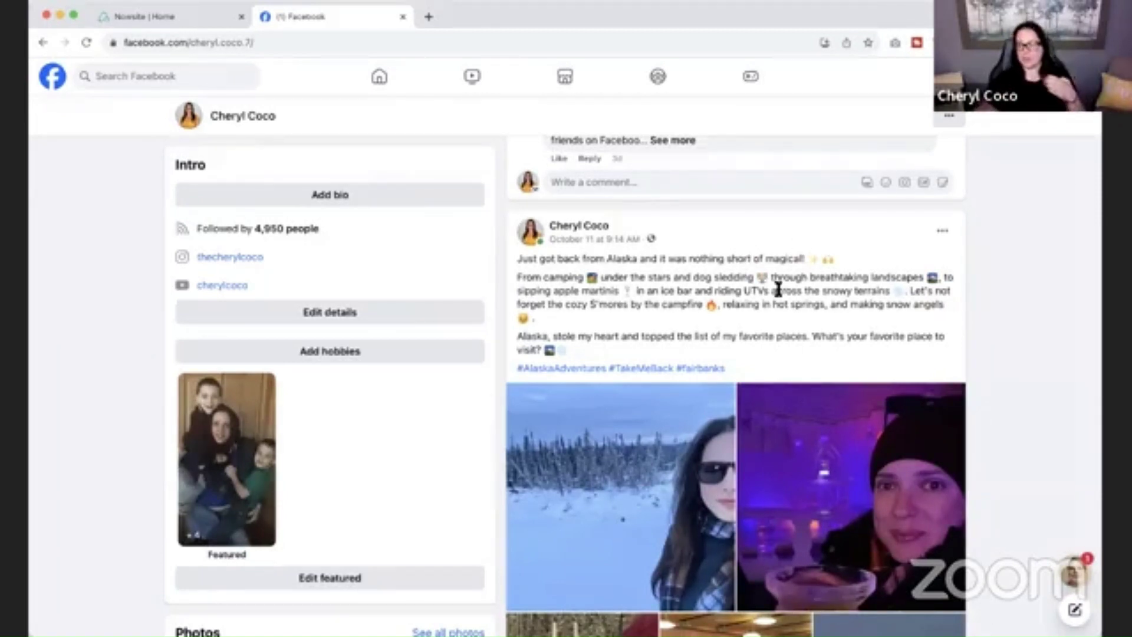
scroll(776, 283, "down", 2)
scroll(777, 293, "down", 8)
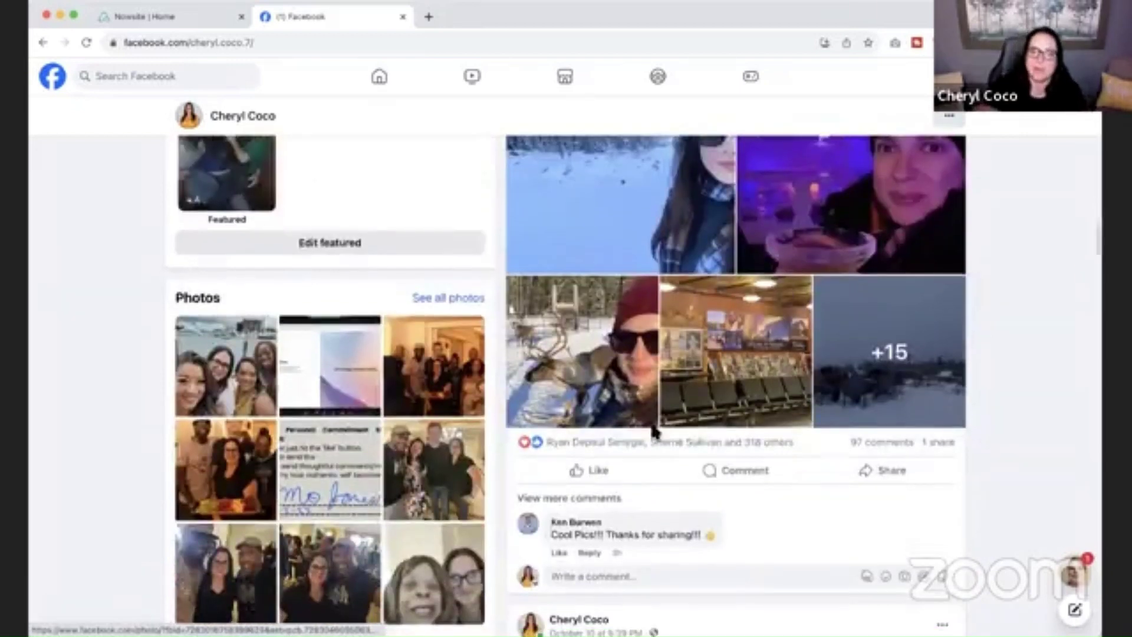
mouse_move(658, 451)
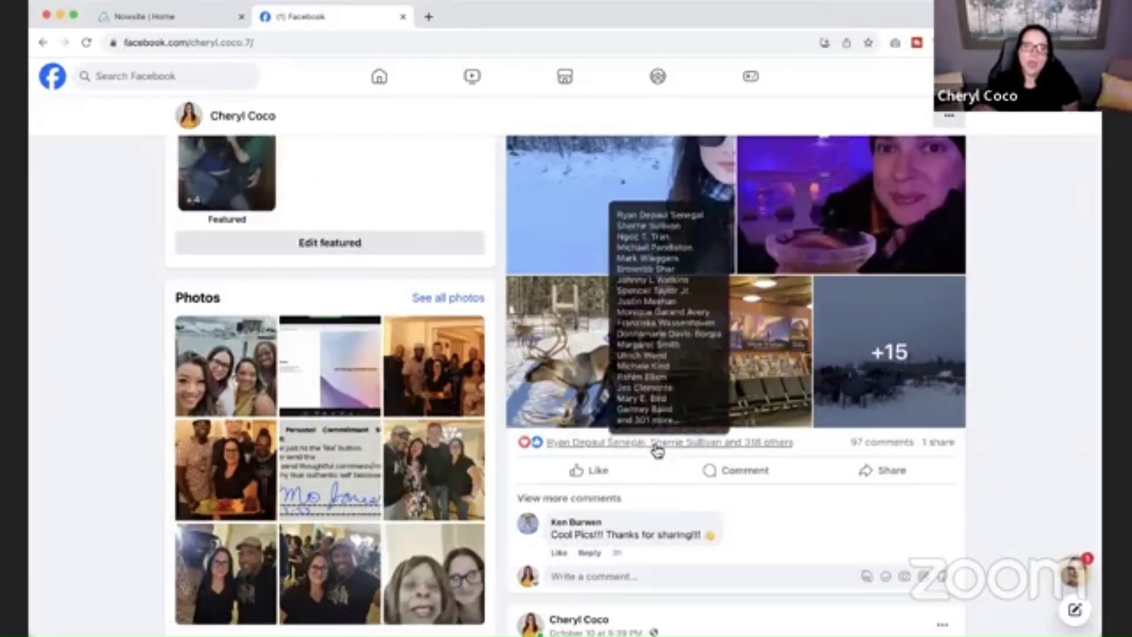
left_click(651, 446)
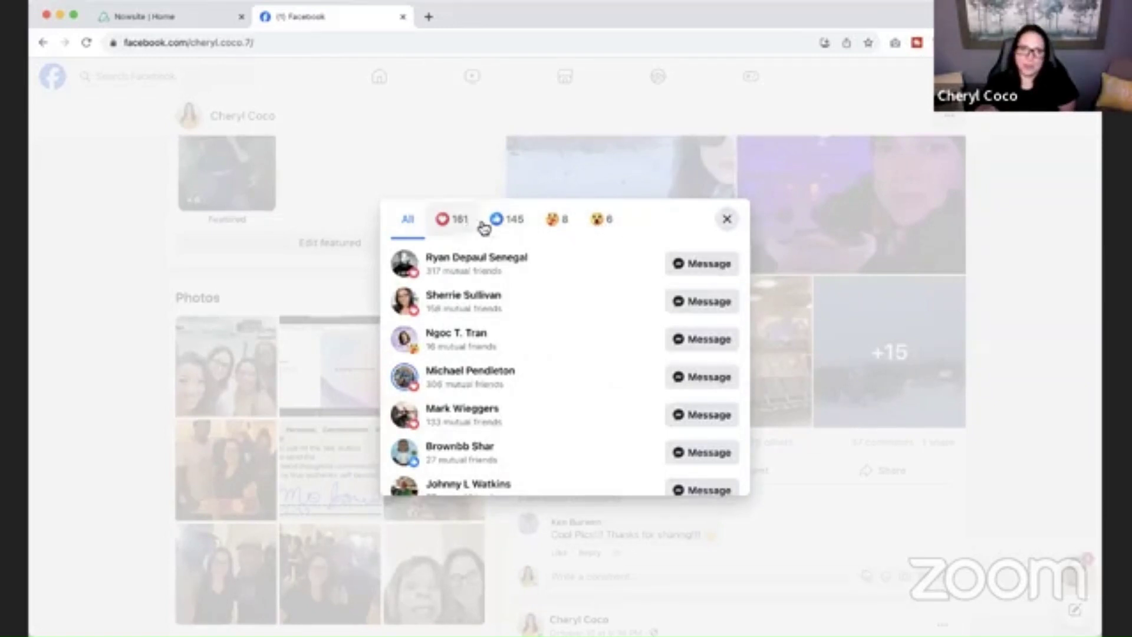
Look through the people who reacted to the Alaska post, checking who is a friend and who is not yet connected
scroll(519, 327, "down", 1)
scroll(518, 328, "down", 3)
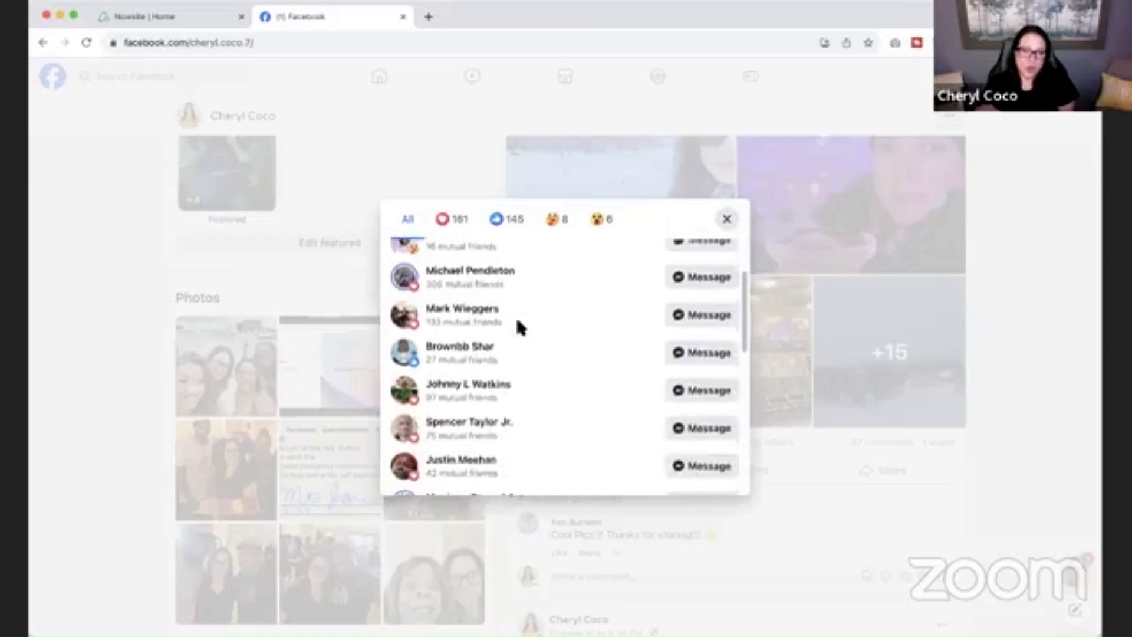
scroll(518, 328, "up", 2)
scroll(517, 320, "up", 2)
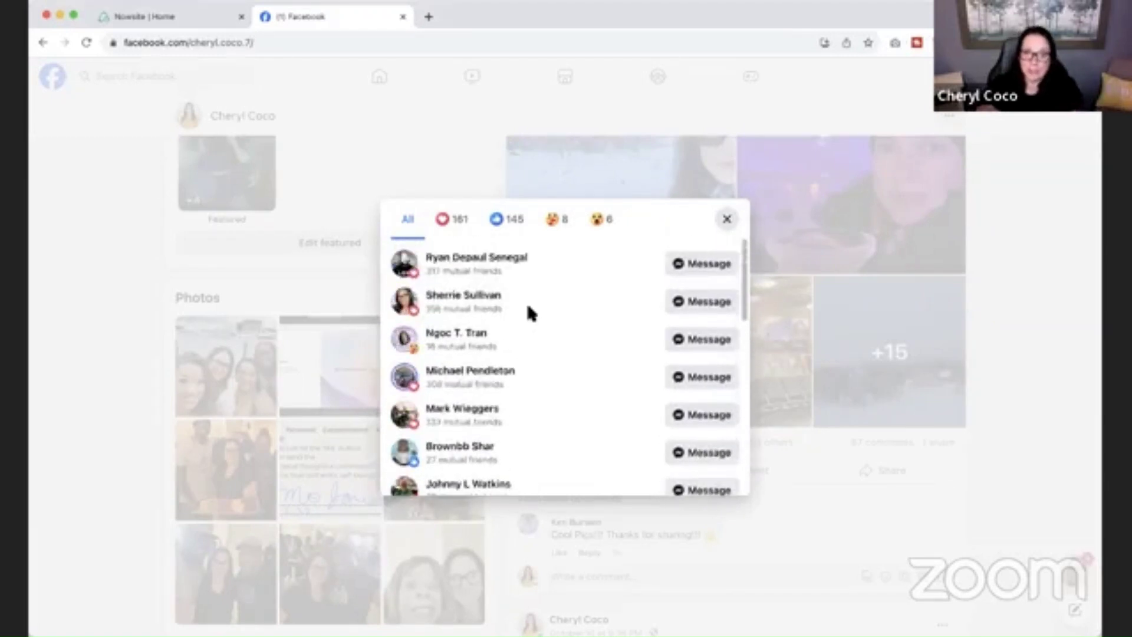
scroll(510, 299, "down", 6)
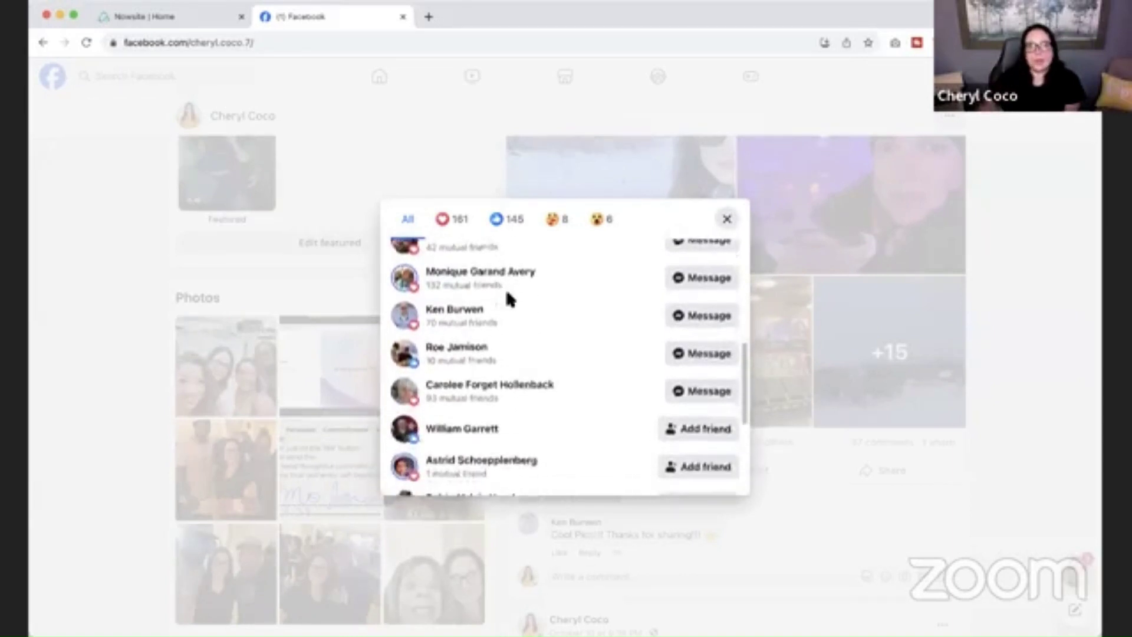
scroll(508, 298, "up", 6)
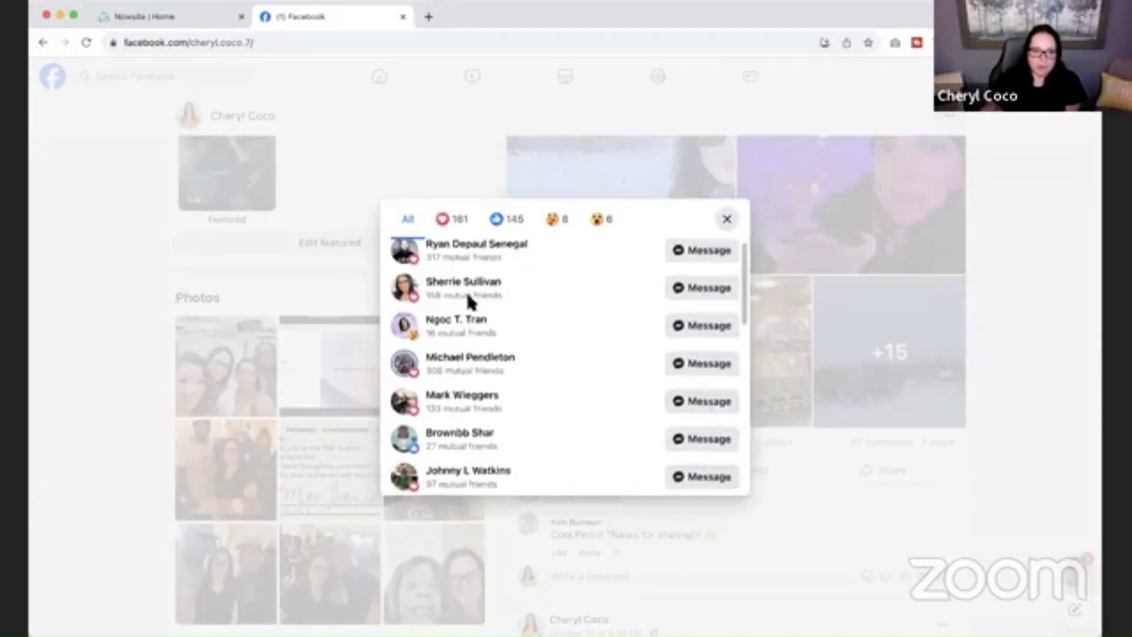
scroll(511, 323, "down", 1)
scroll(515, 372, "down", 3)
scroll(513, 370, "down", 5)
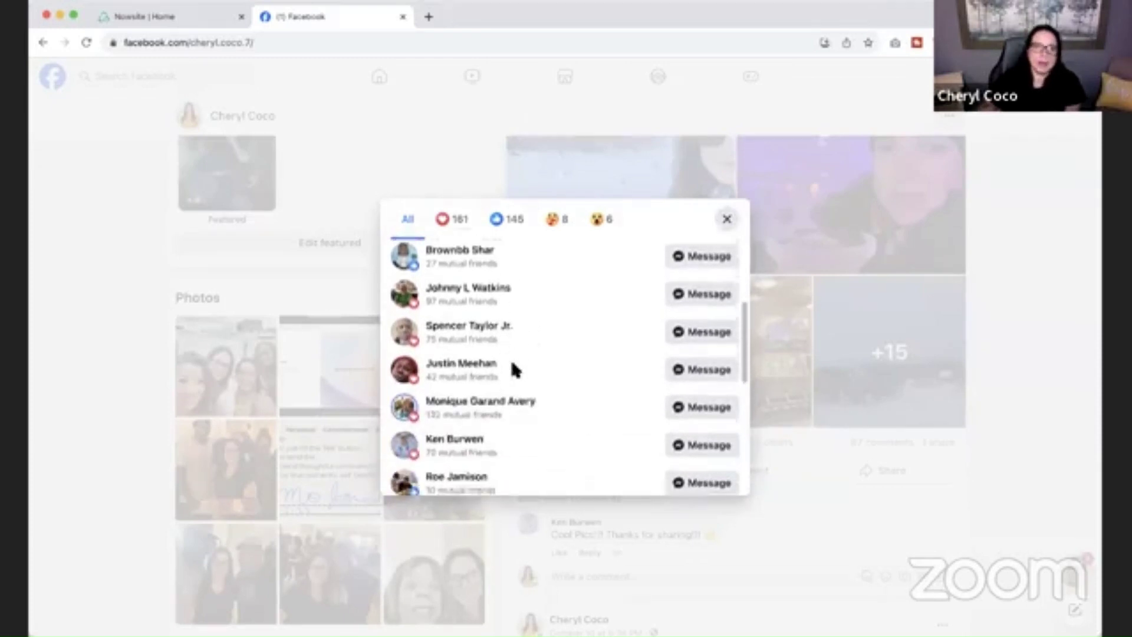
scroll(512, 369, "down", 3)
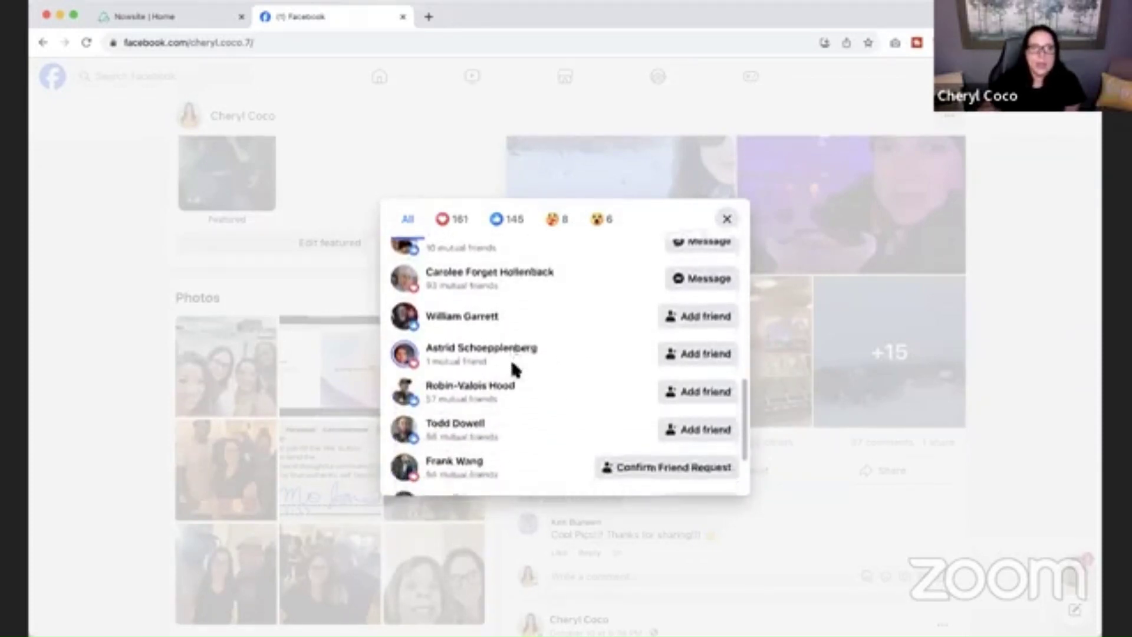
scroll(533, 371, "down", 1)
scroll(533, 371, "down", 1)
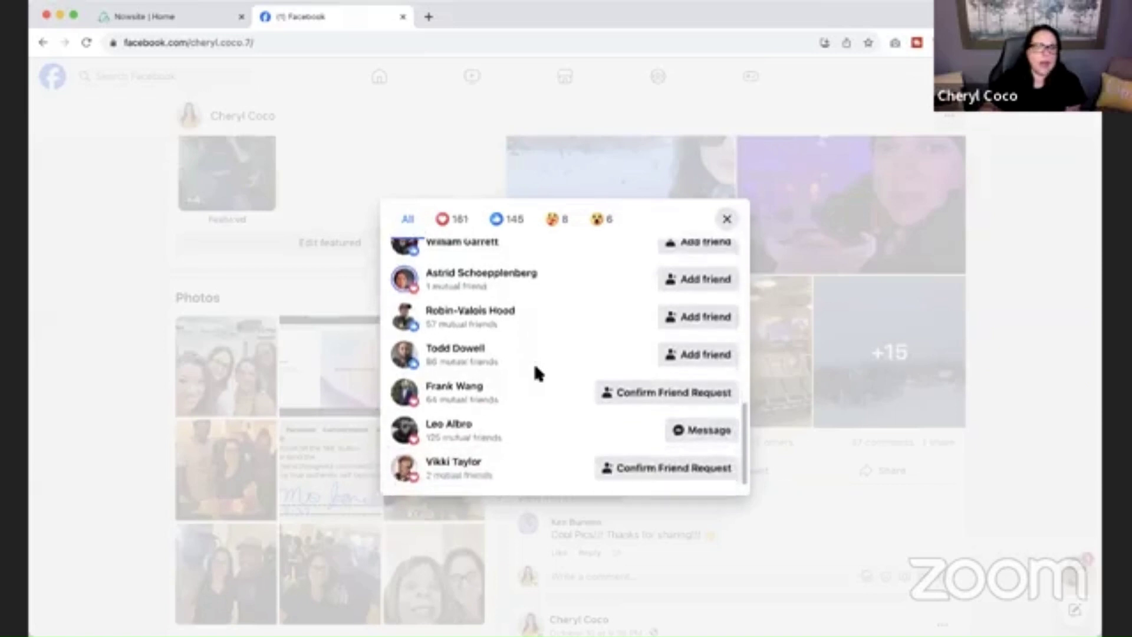
scroll(533, 372, "down", 2)
scroll(534, 372, "down", 4)
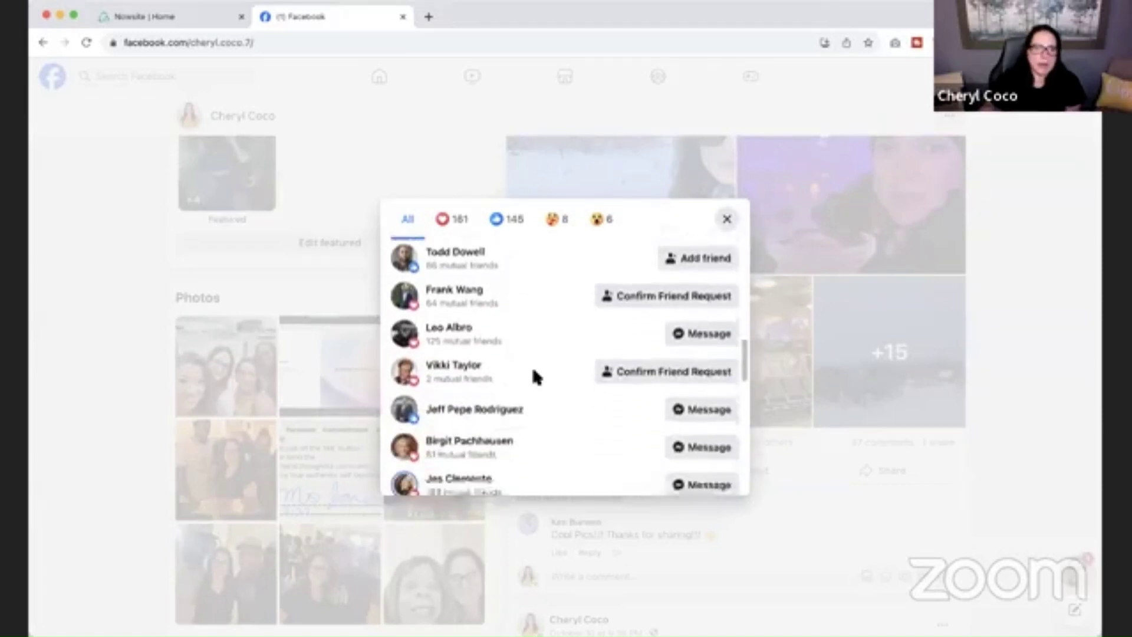
scroll(534, 376, "down", 6)
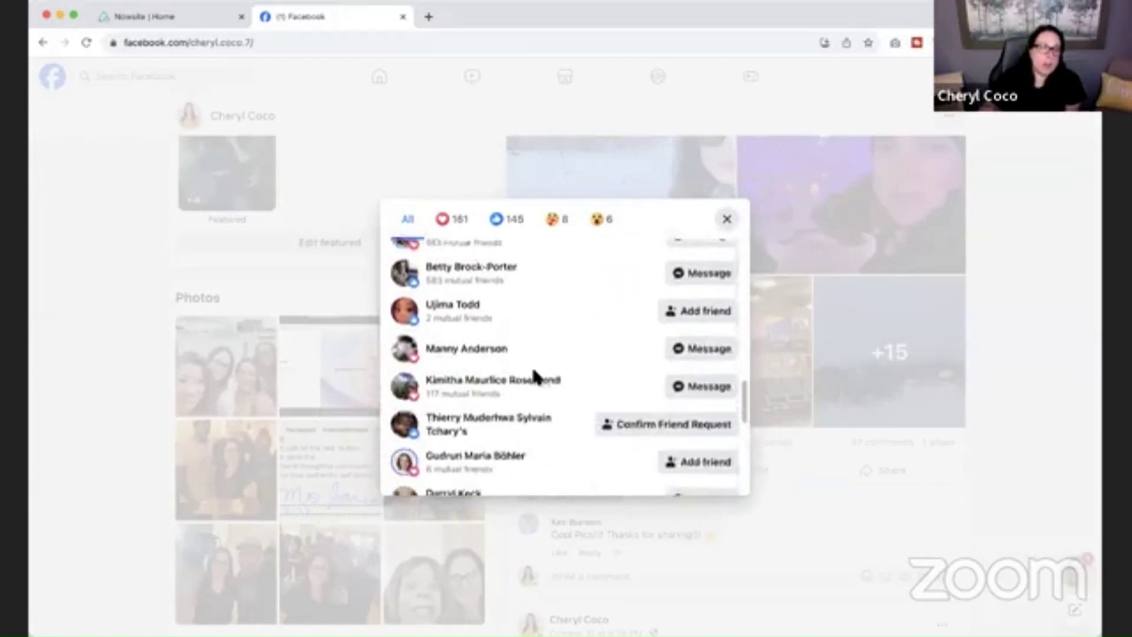
mouse_move(537, 377)
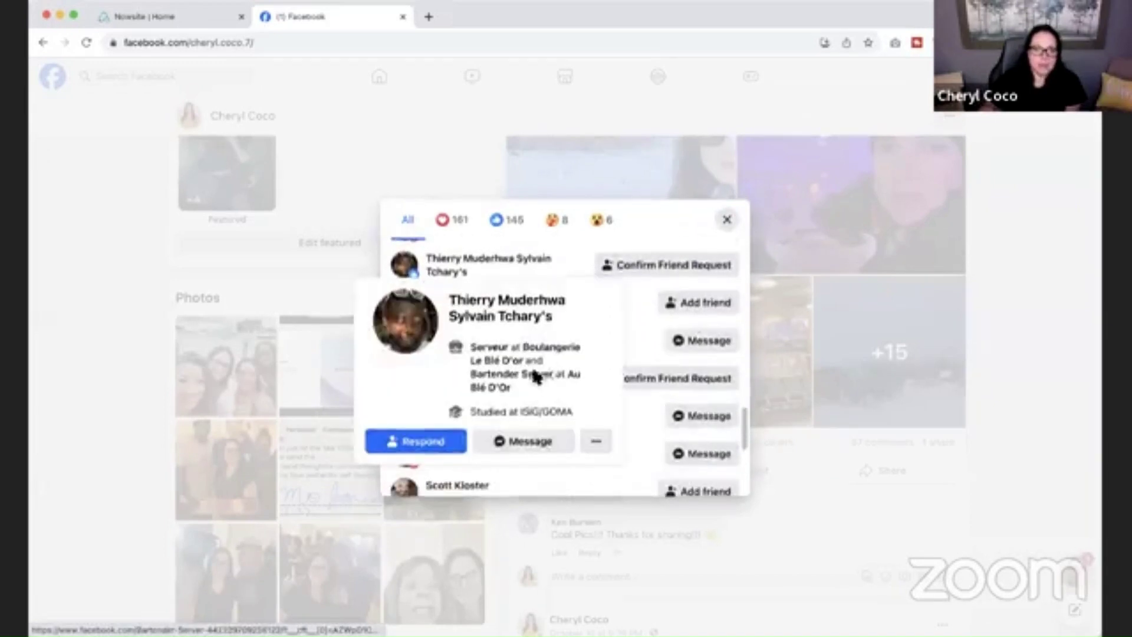
scroll(537, 376, "up", 1)
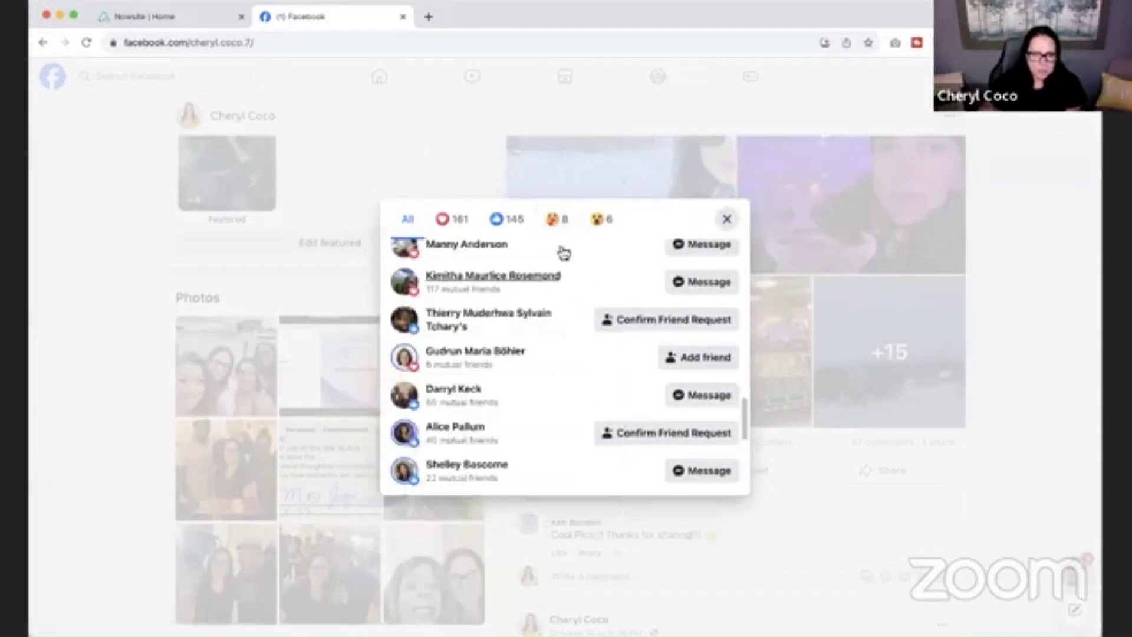
Open a message chat with the first visible reactor whose friend request is still pending
mouse_move(500, 323)
left_click_drag(502, 323, 429, 313)
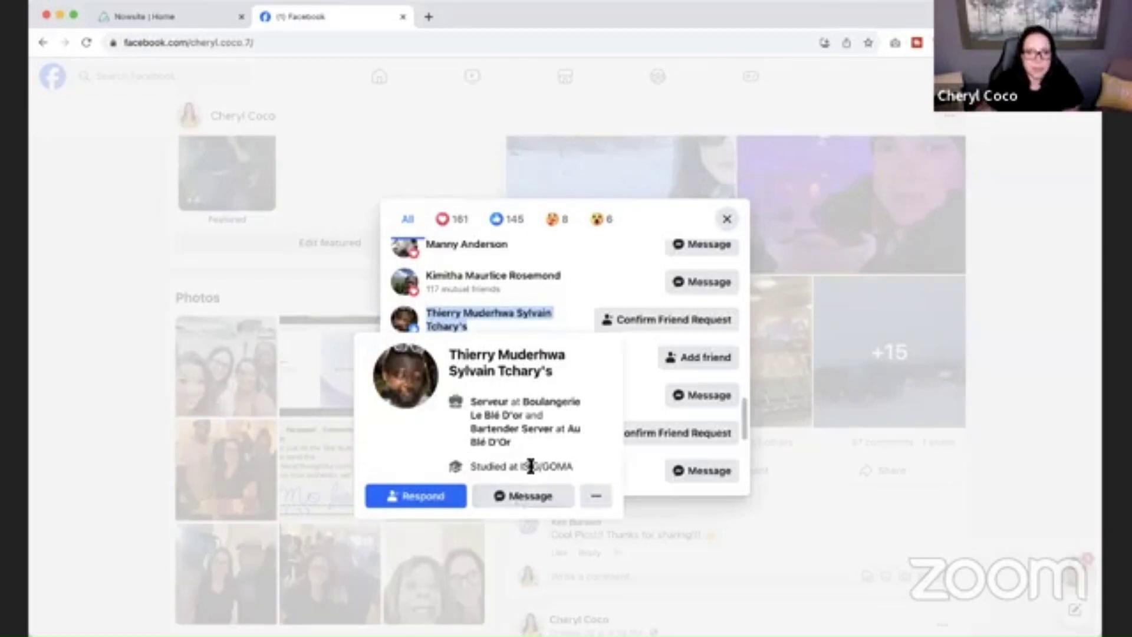
left_click(545, 498)
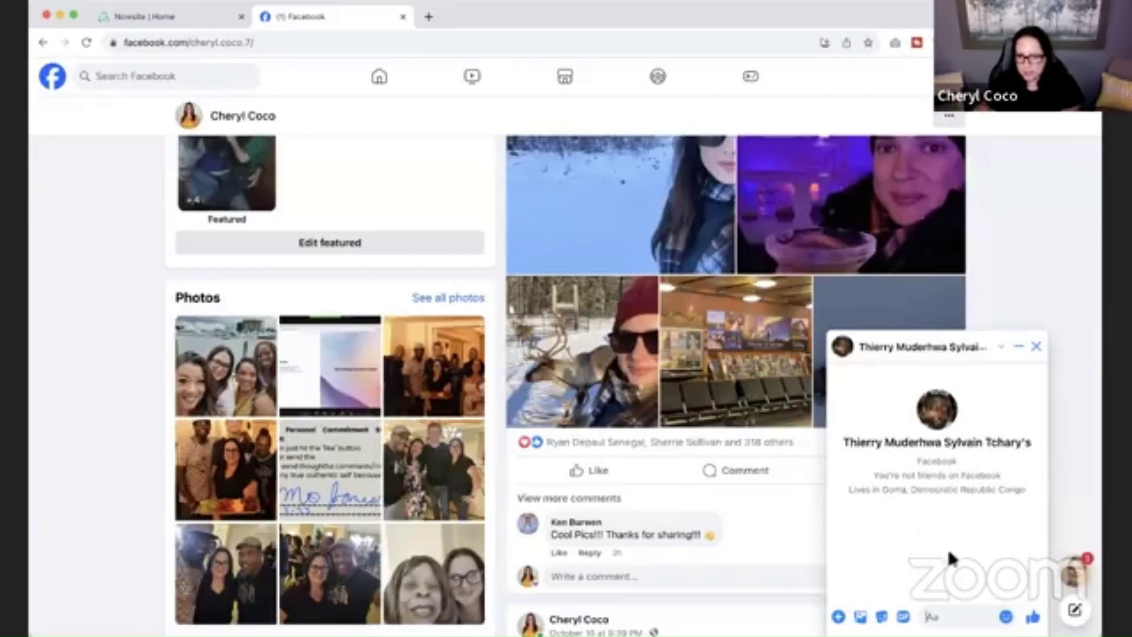
In Nowsite, replace the name in the additional instructions with the chosen reactor's first name and generate a new outreach message
left_click(164, 21)
left_click(121, 416)
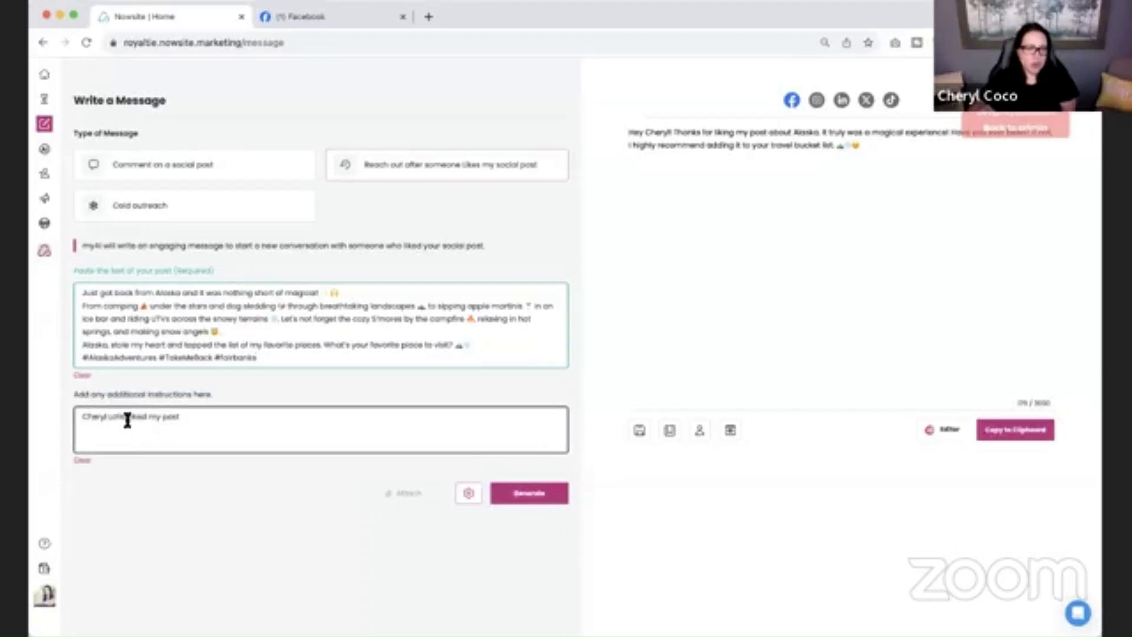
left_click_drag(128, 417, 66, 414)
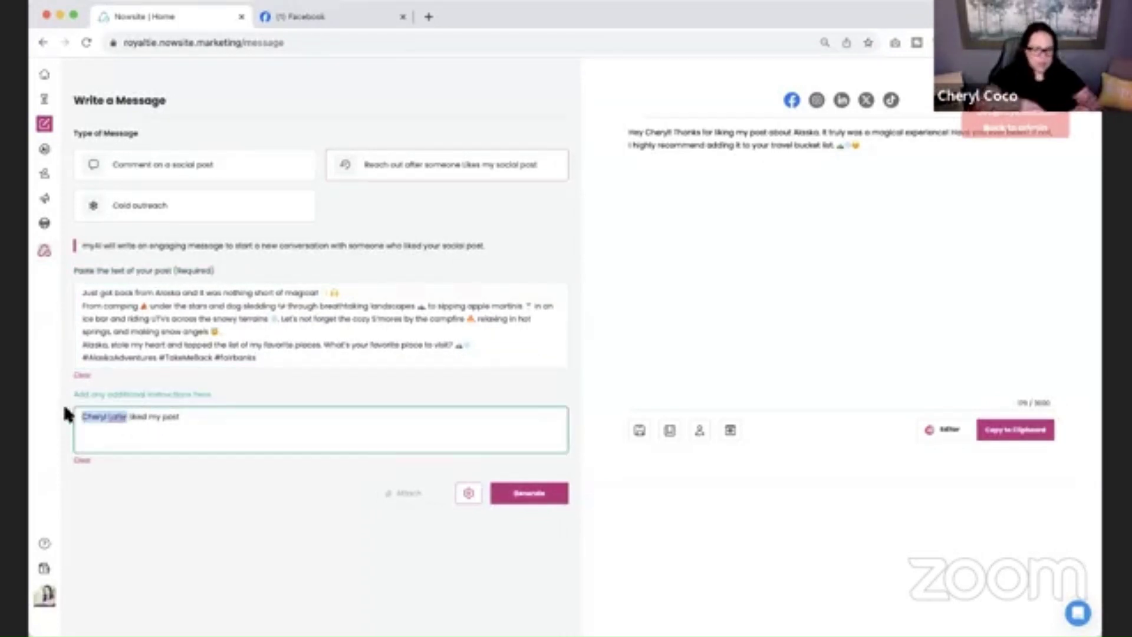
left_click(96, 415)
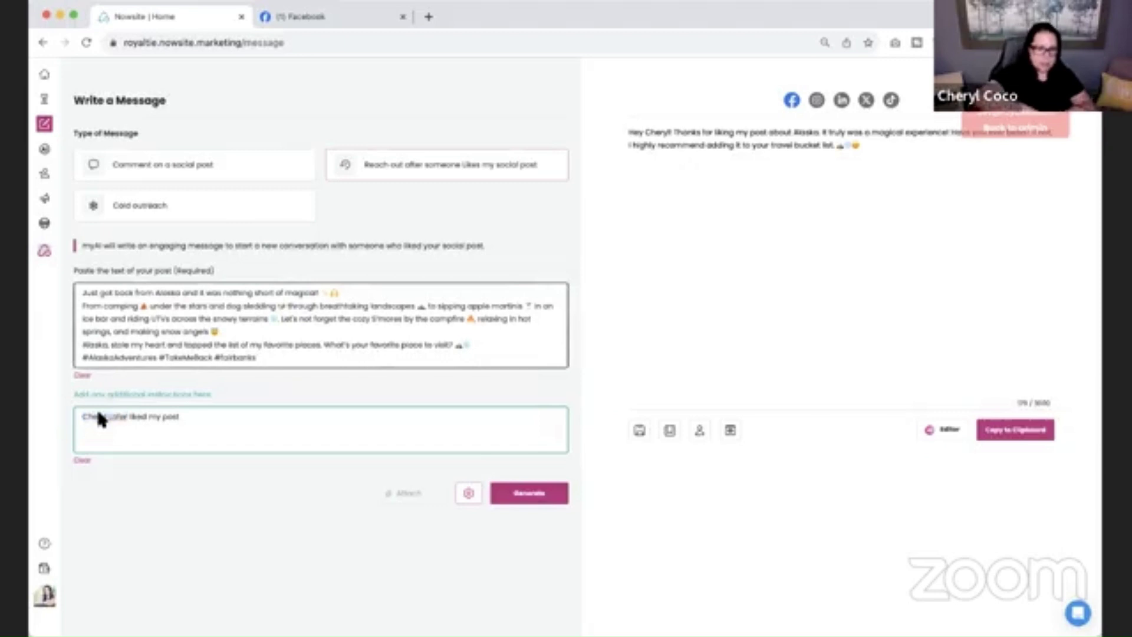
left_click(306, 17)
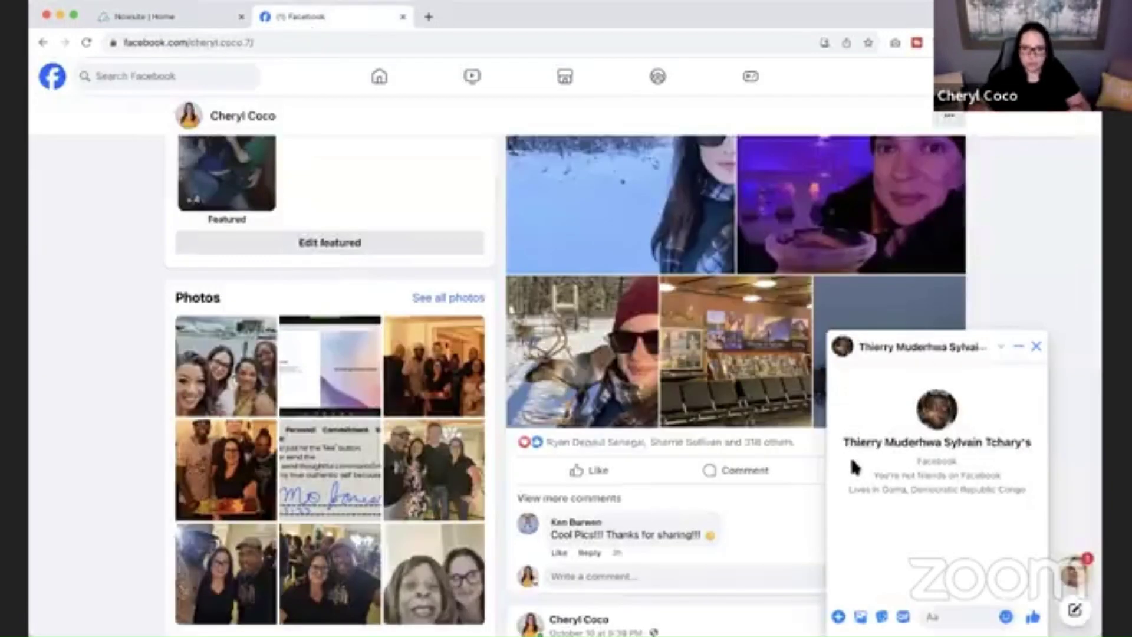
left_click(194, 18)
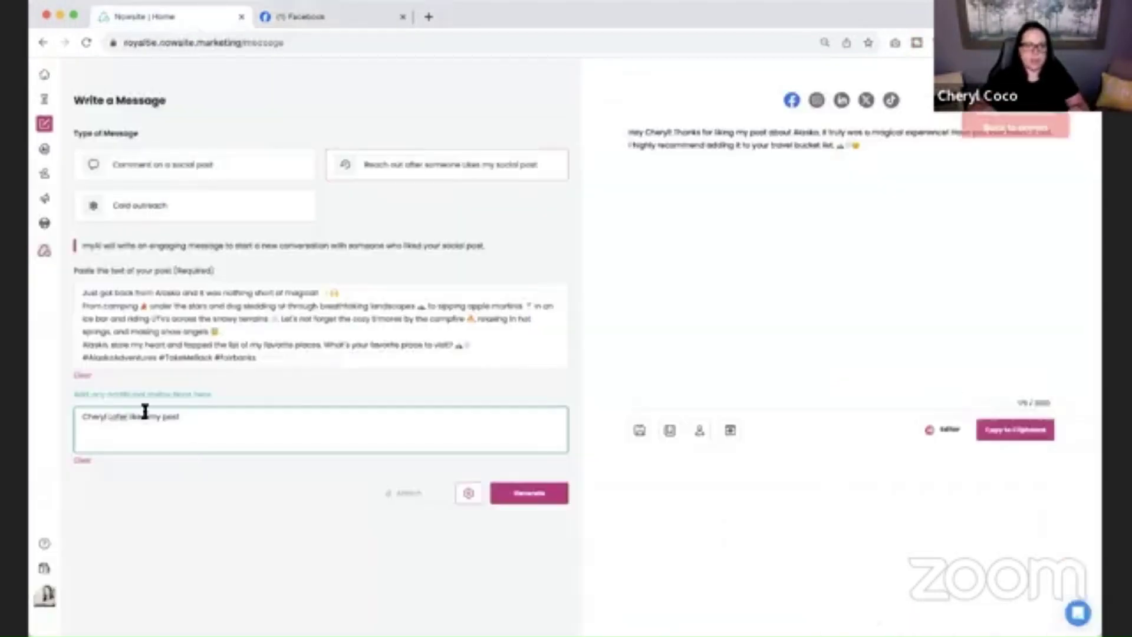
left_click_drag(127, 416, 73, 415)
type("Thierr")
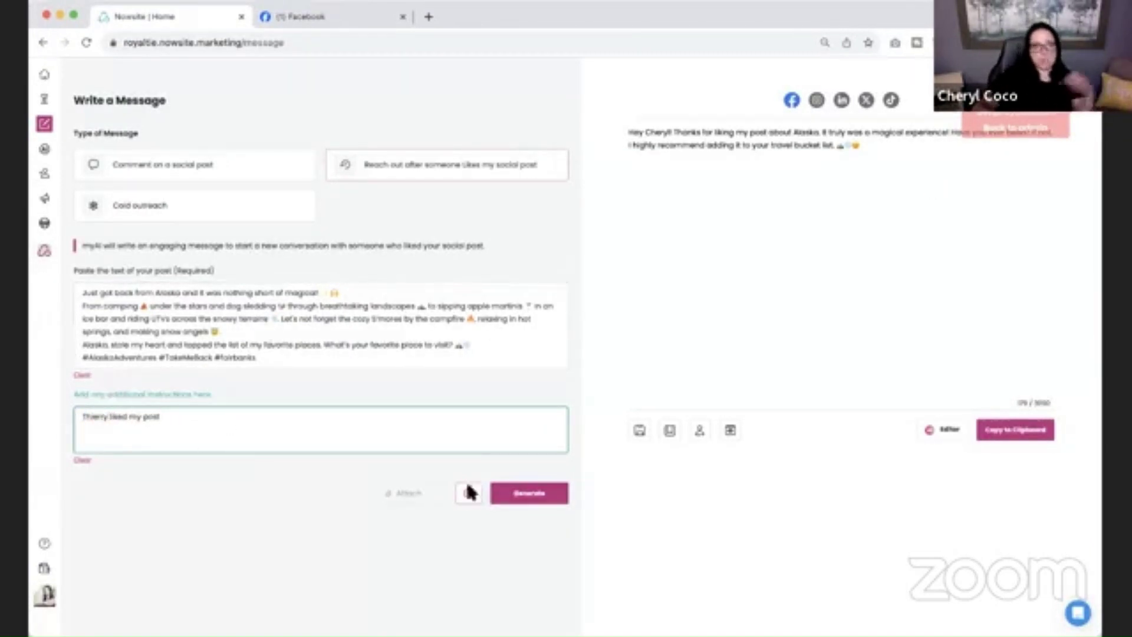
left_click(528, 497)
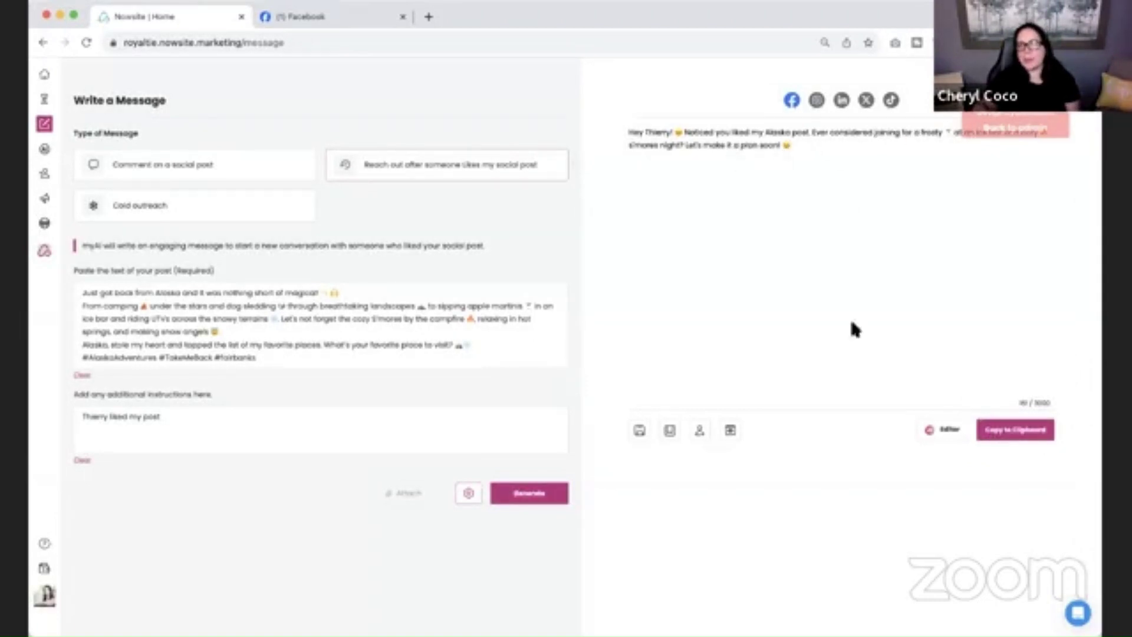
Copy the generated message, send it in the reactor's open Facebook chat, and close the chat
left_click(1015, 429)
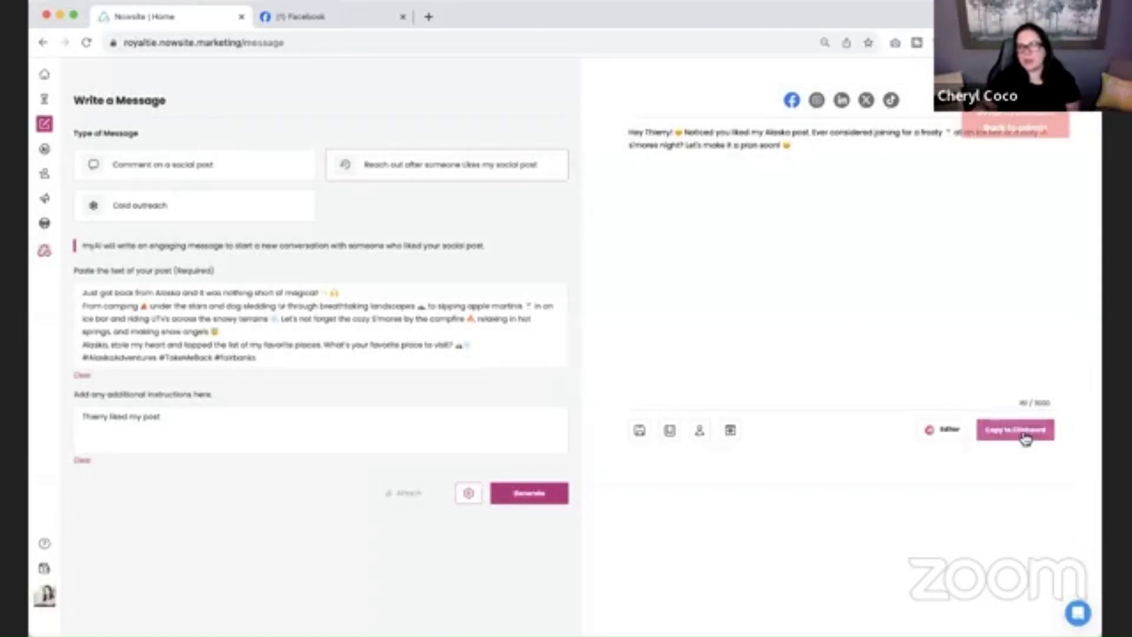
left_click(303, 22)
left_click(950, 619)
key("super+v")
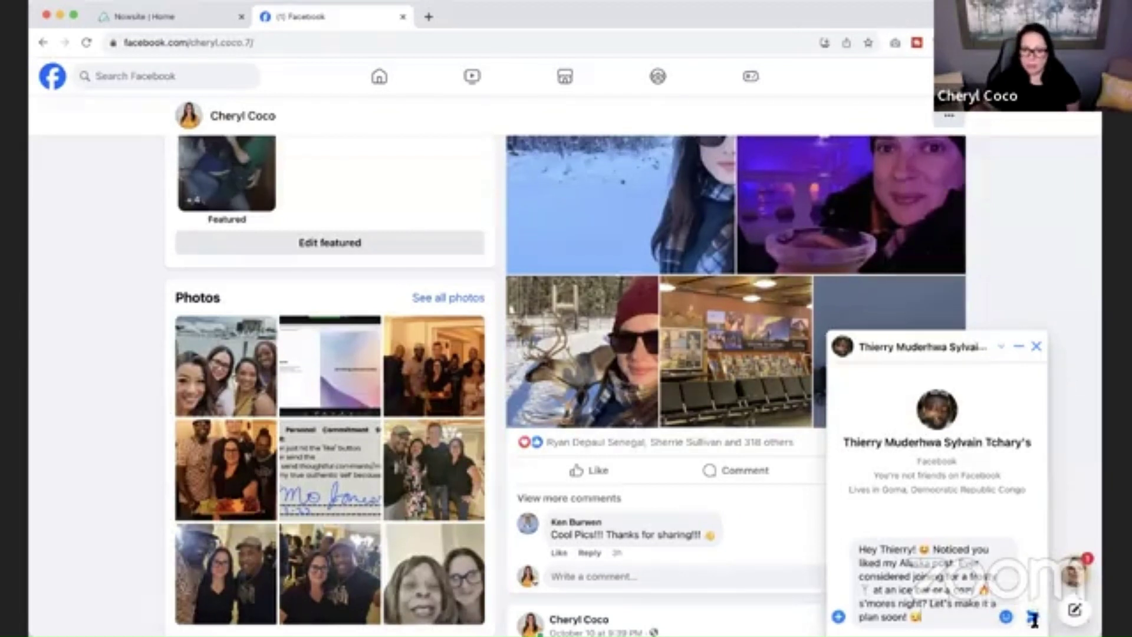
key("Return")
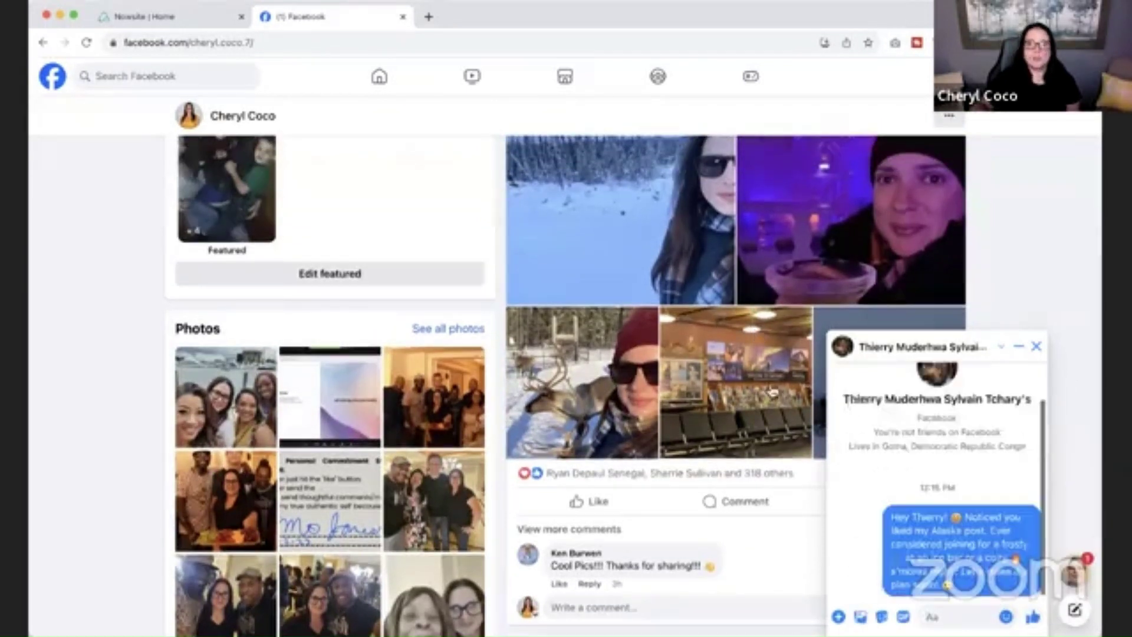
left_click(1036, 346)
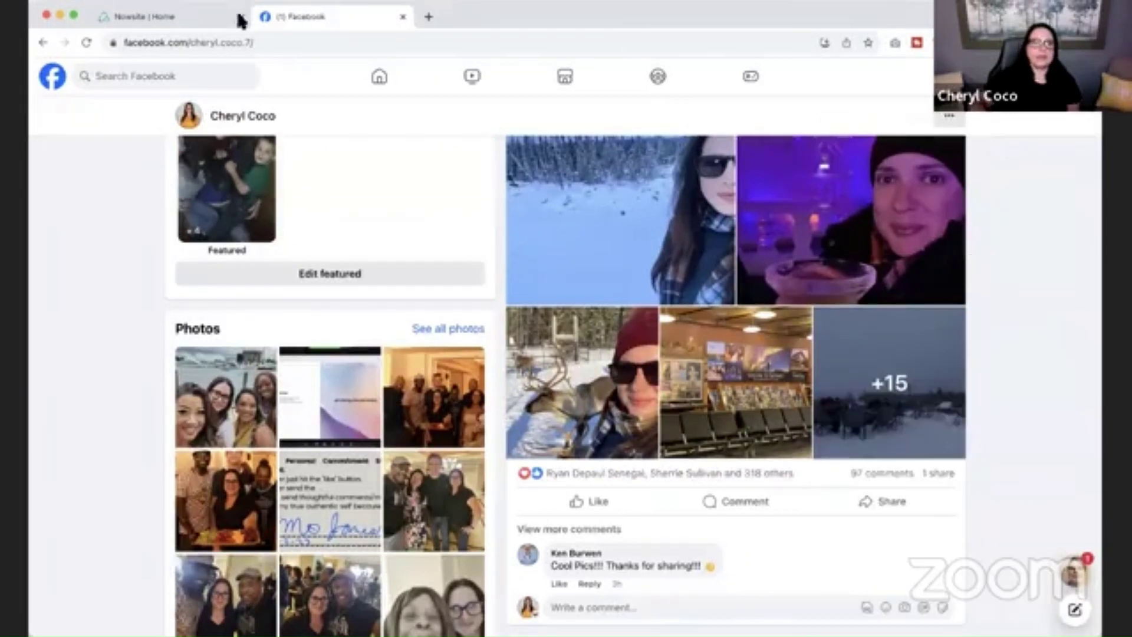
left_click(155, 21)
left_click(320, 17)
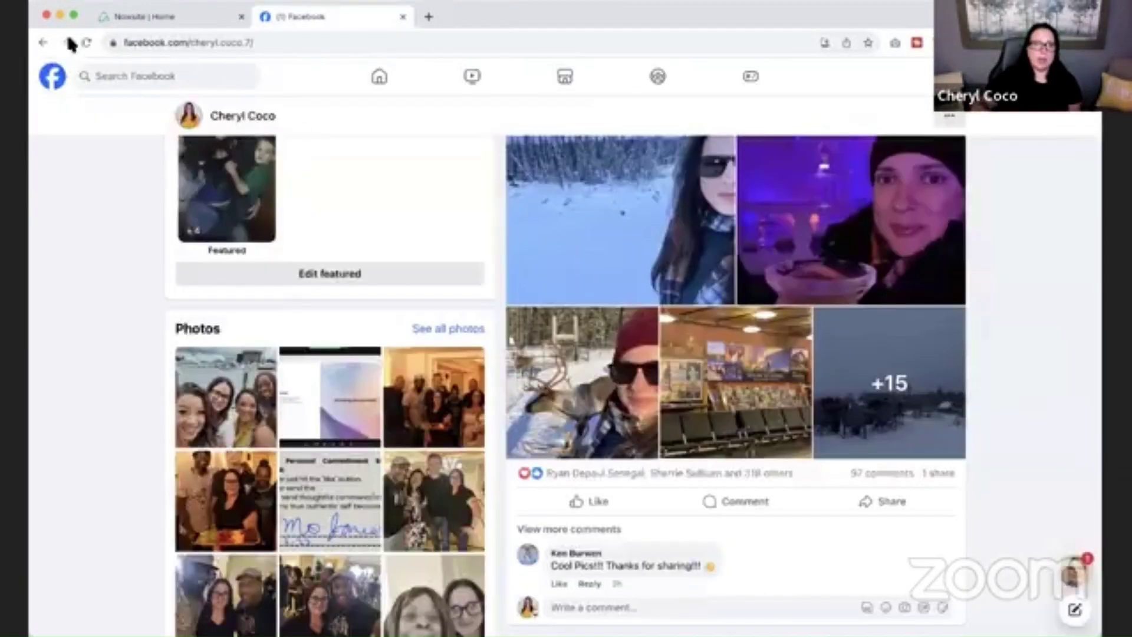
left_click(43, 42)
left_click(64, 43)
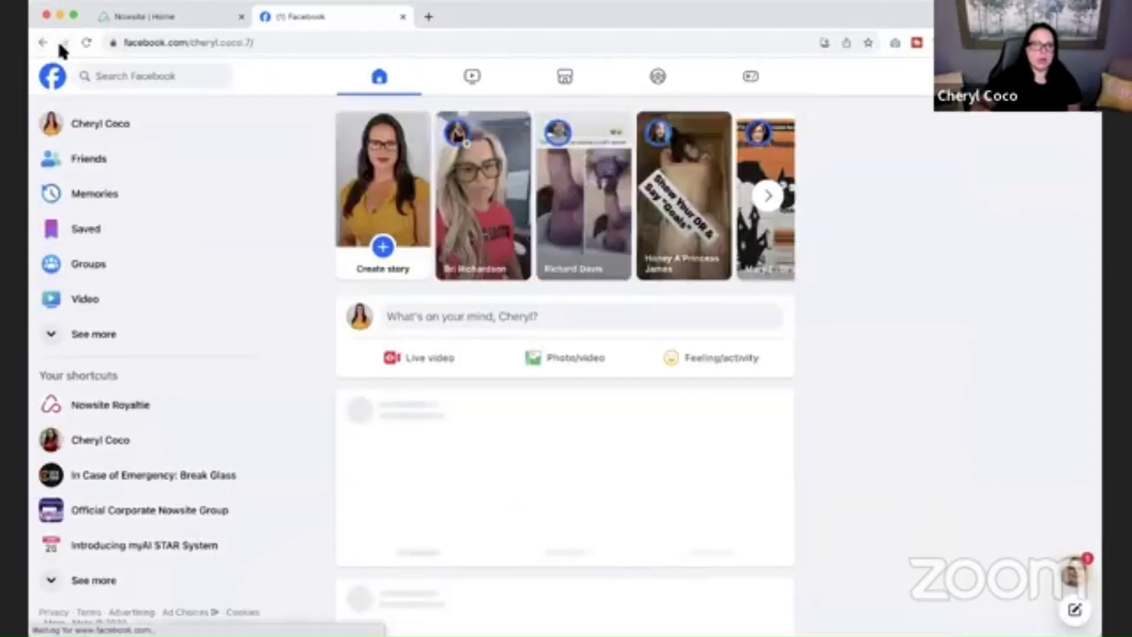
Find the Alaska post on the Facebook profile again and open the list of people who reacted
scroll(680, 386, "down", 12)
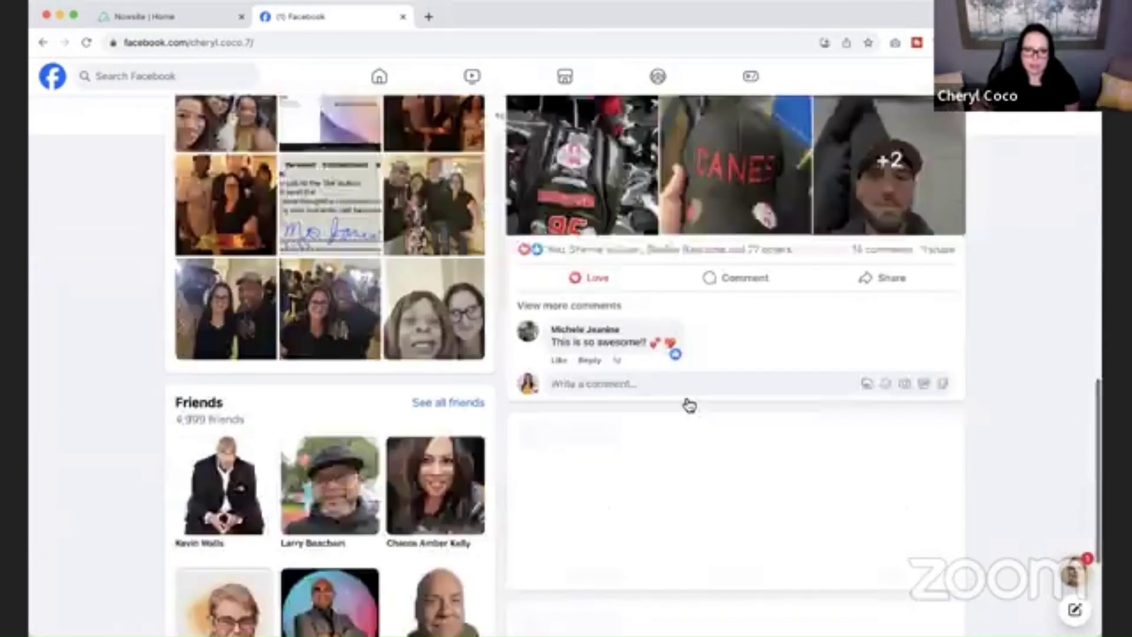
scroll(687, 402, "down", 15)
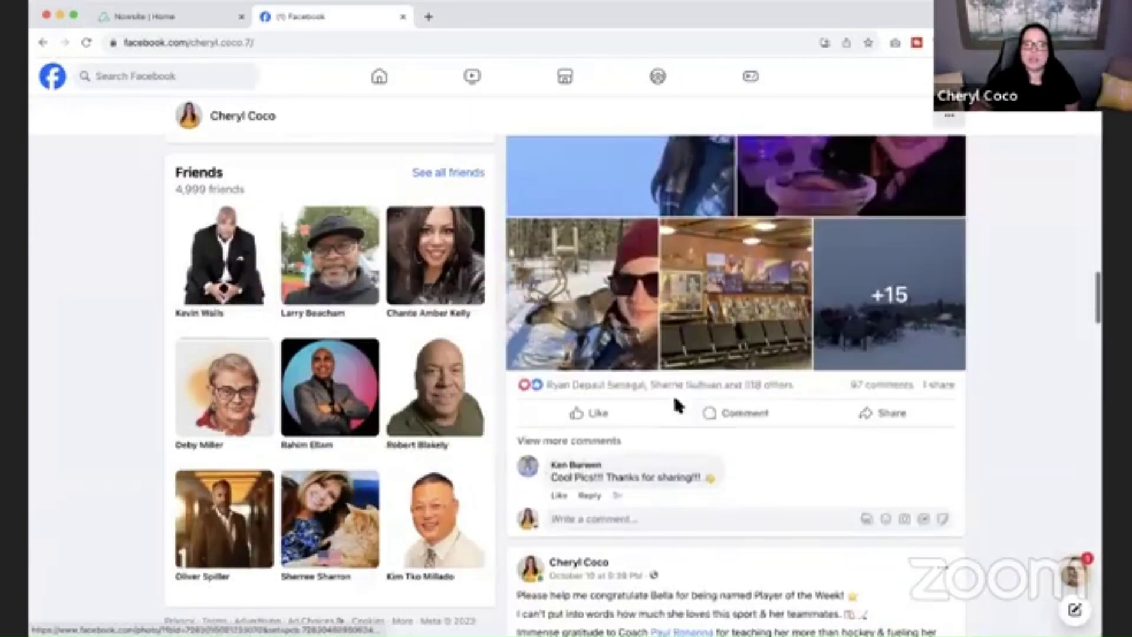
mouse_move(671, 387)
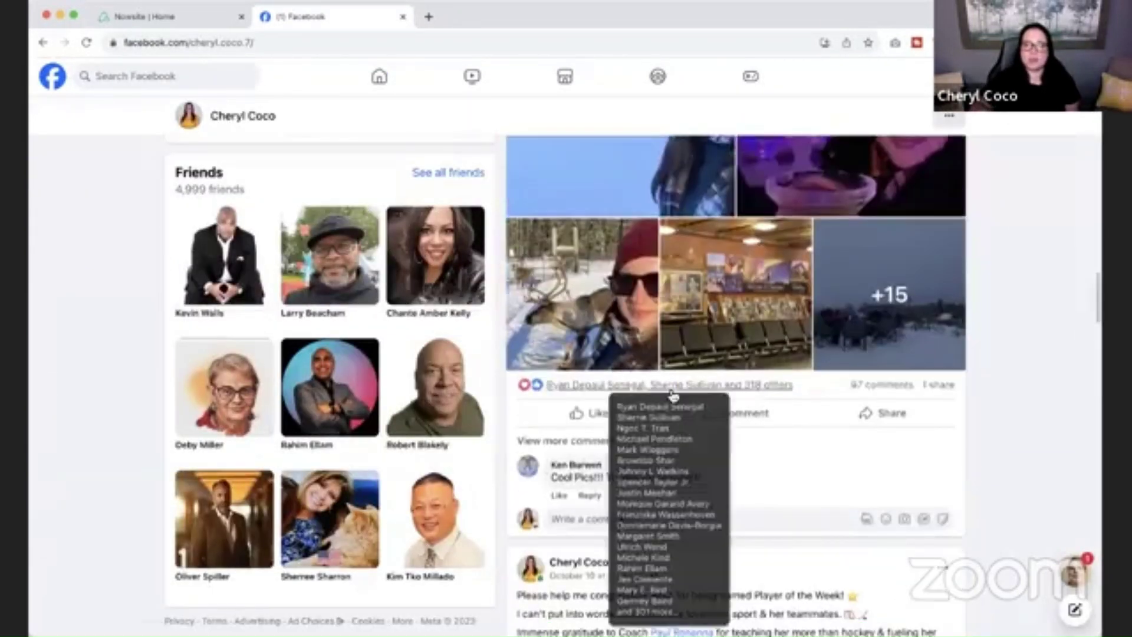
left_click(600, 389)
Look through the Alaska post's reactors for another person to contact, checking who has a pending friend request or is not connected
scroll(472, 401, "down", 15)
scroll(473, 402, "down", 15)
scroll(475, 405, "down", 15)
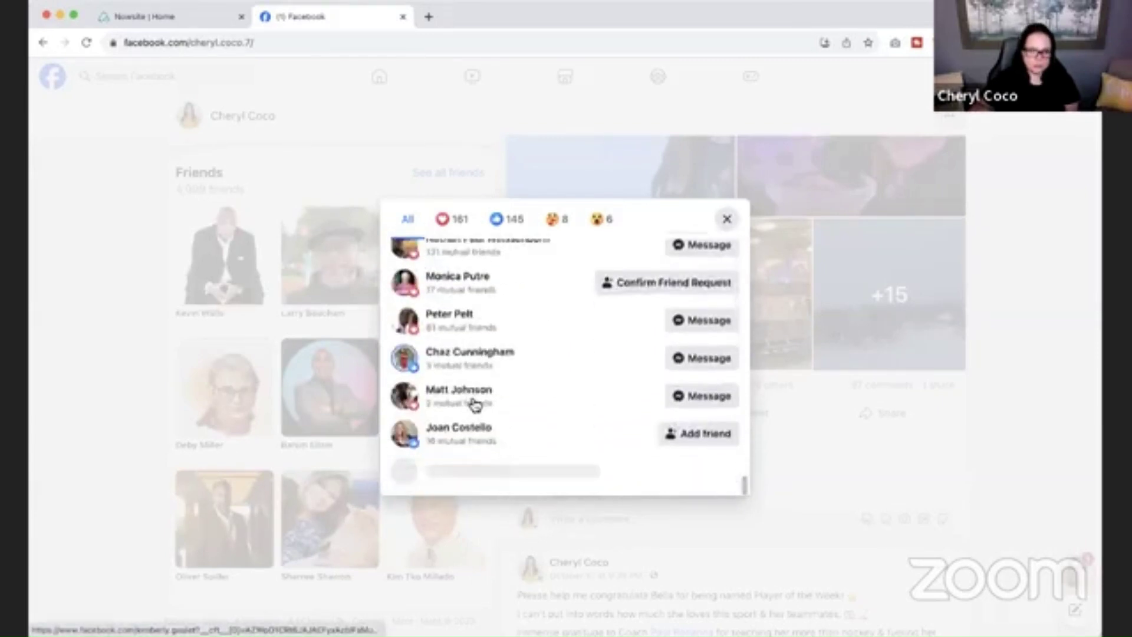
scroll(475, 405, "down", 15)
scroll(474, 405, "down", 1)
scroll(474, 402, "up", 3)
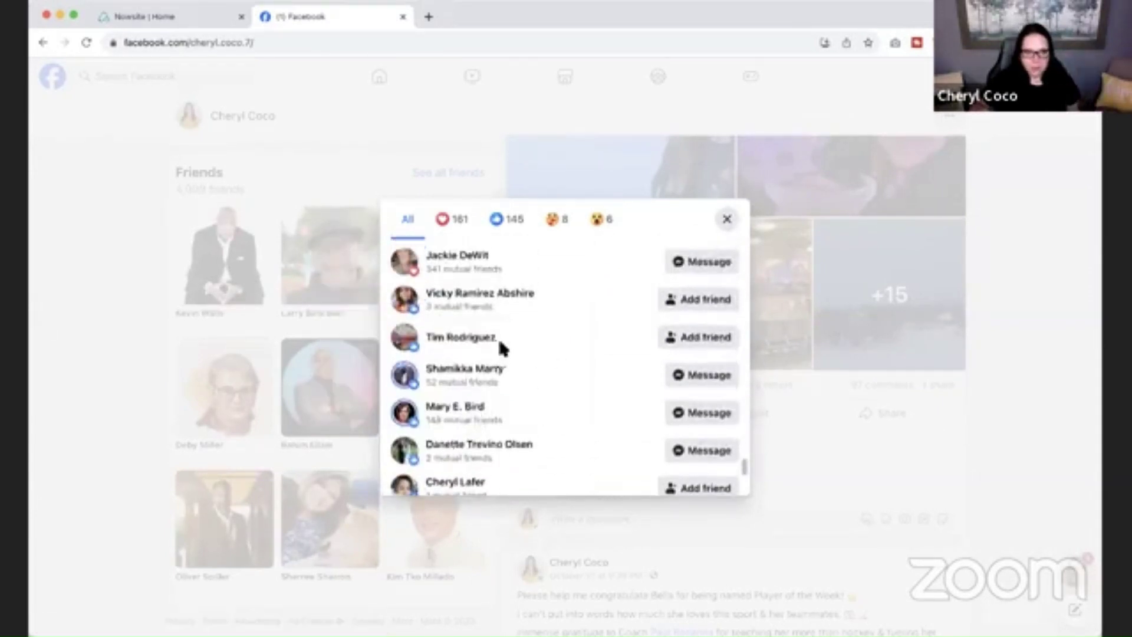
scroll(508, 357, "down", 4)
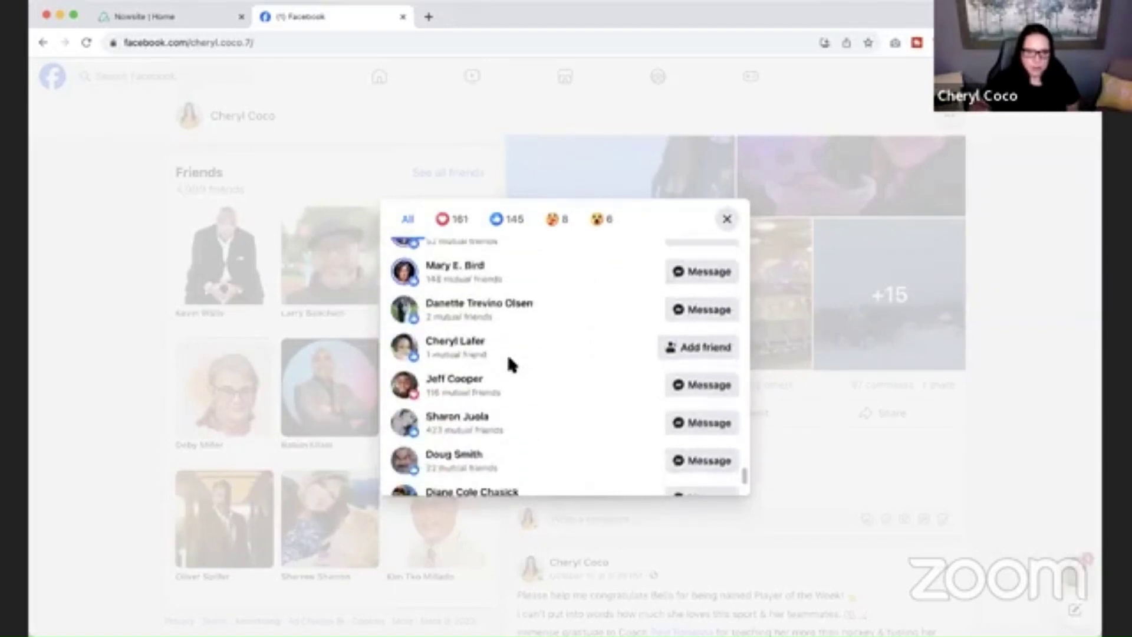
scroll(511, 364, "down", 4)
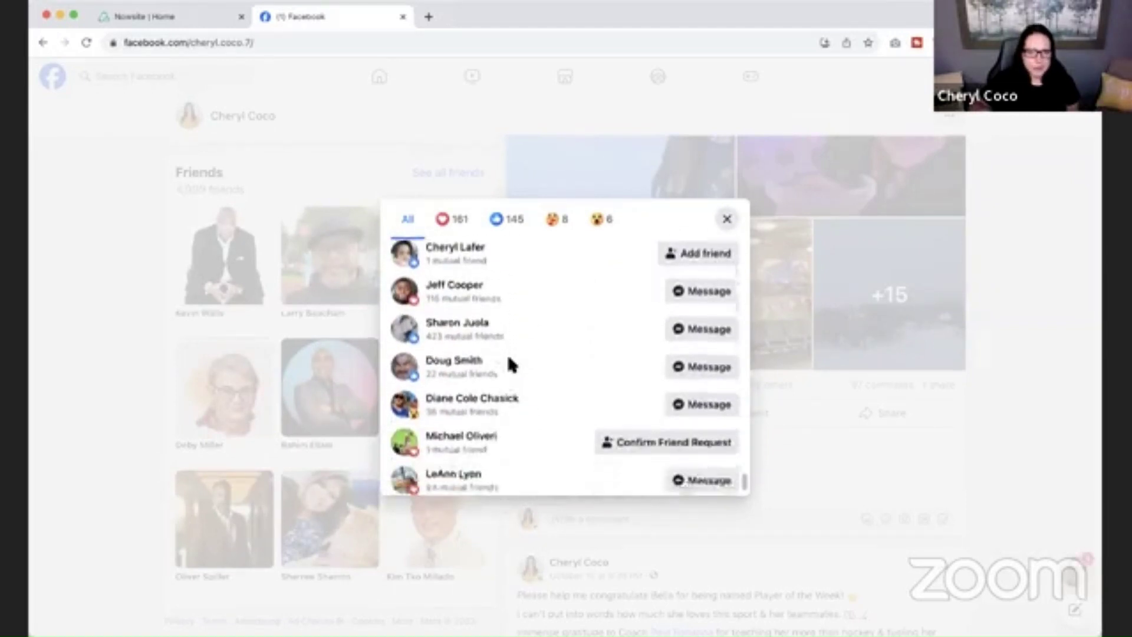
scroll(511, 364, "down", 10)
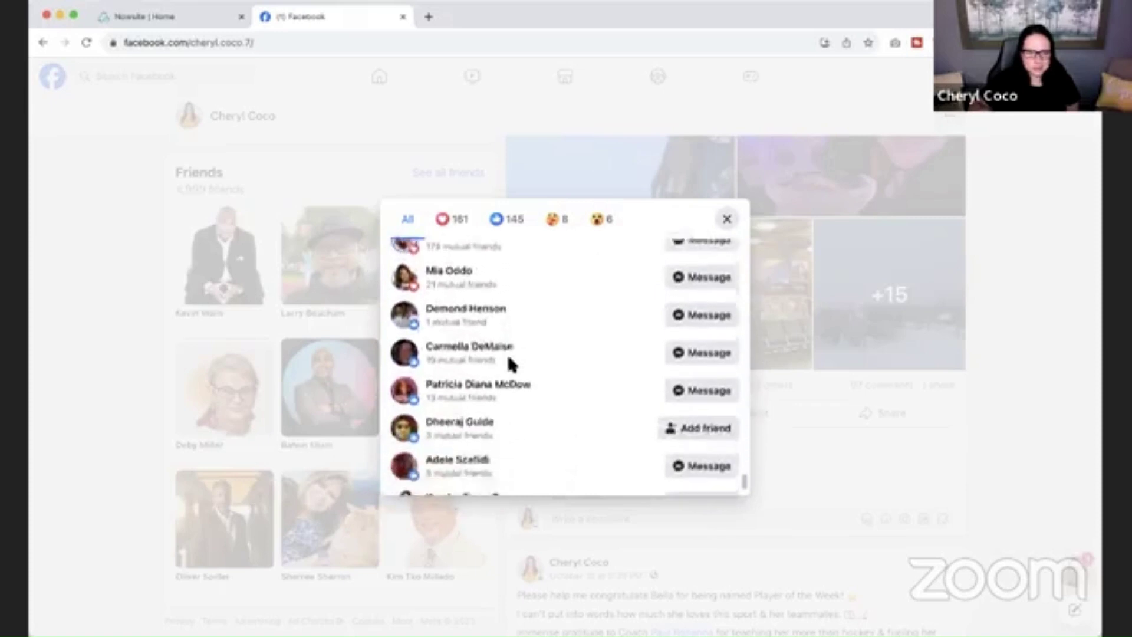
scroll(511, 363, "down", 9)
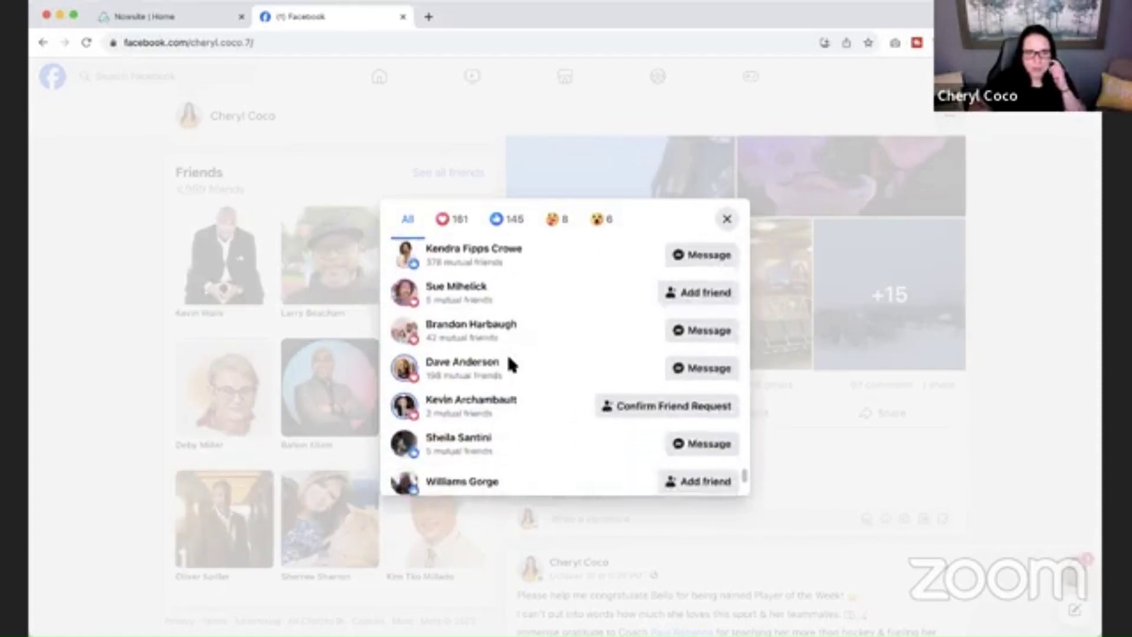
scroll(509, 357, "up", 2)
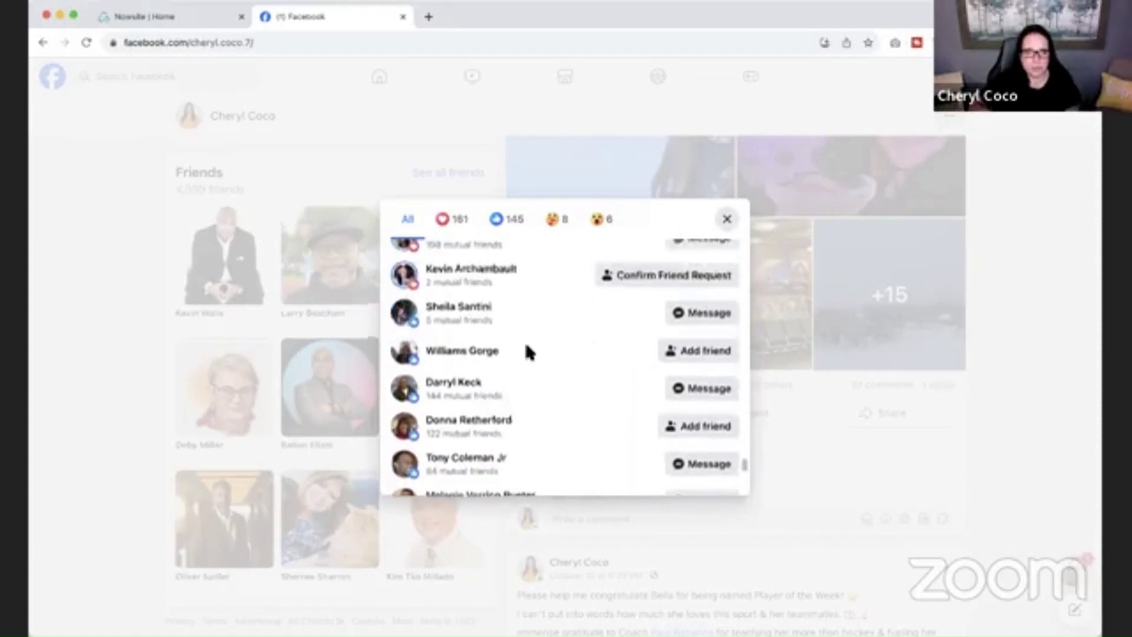
scroll(514, 360, "down", 7)
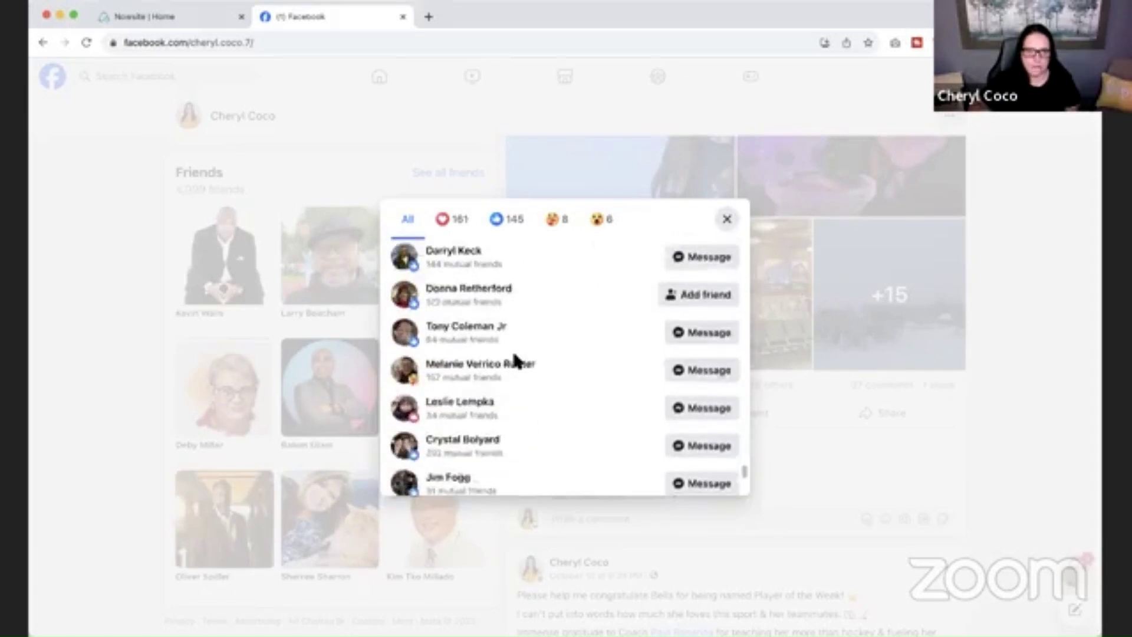
scroll(530, 390, "down", 7)
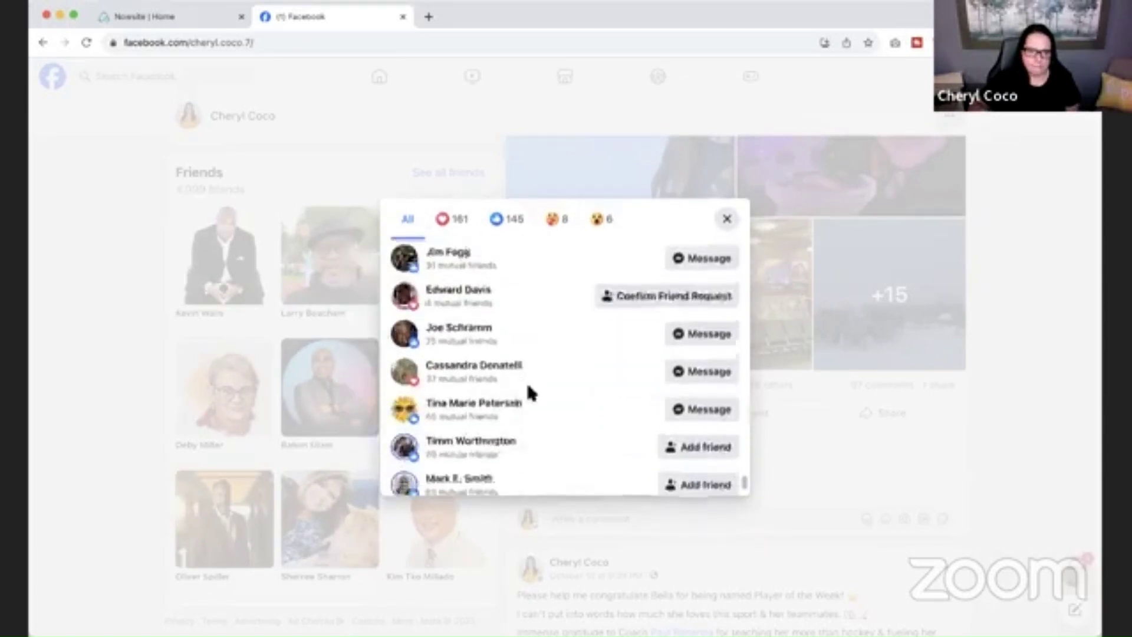
scroll(529, 390, "down", 9)
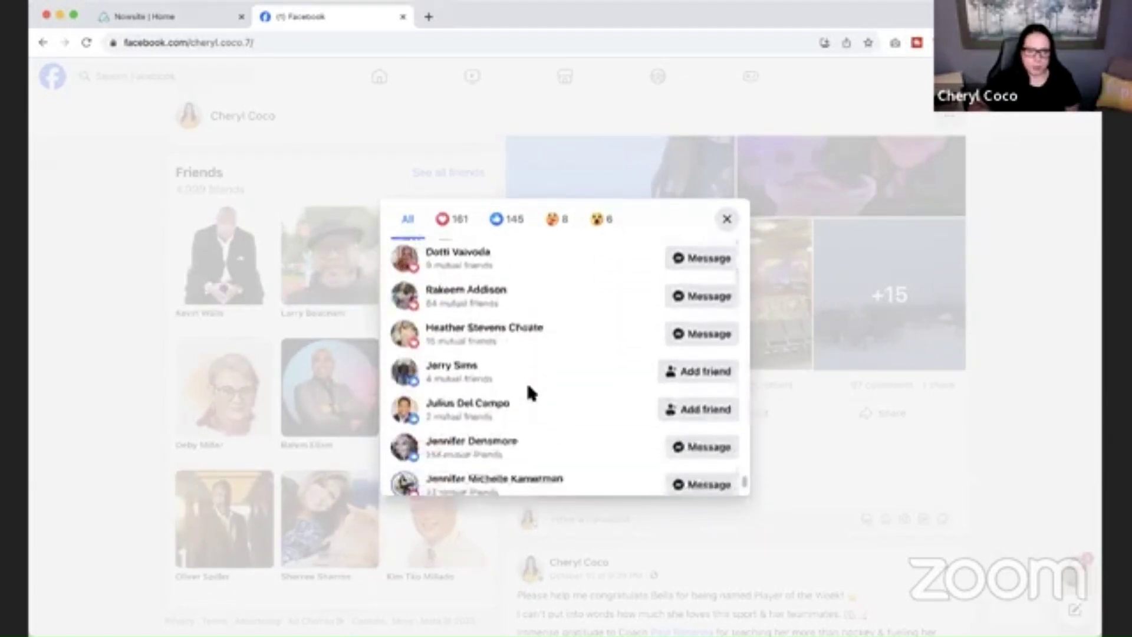
scroll(531, 392, "down", 3)
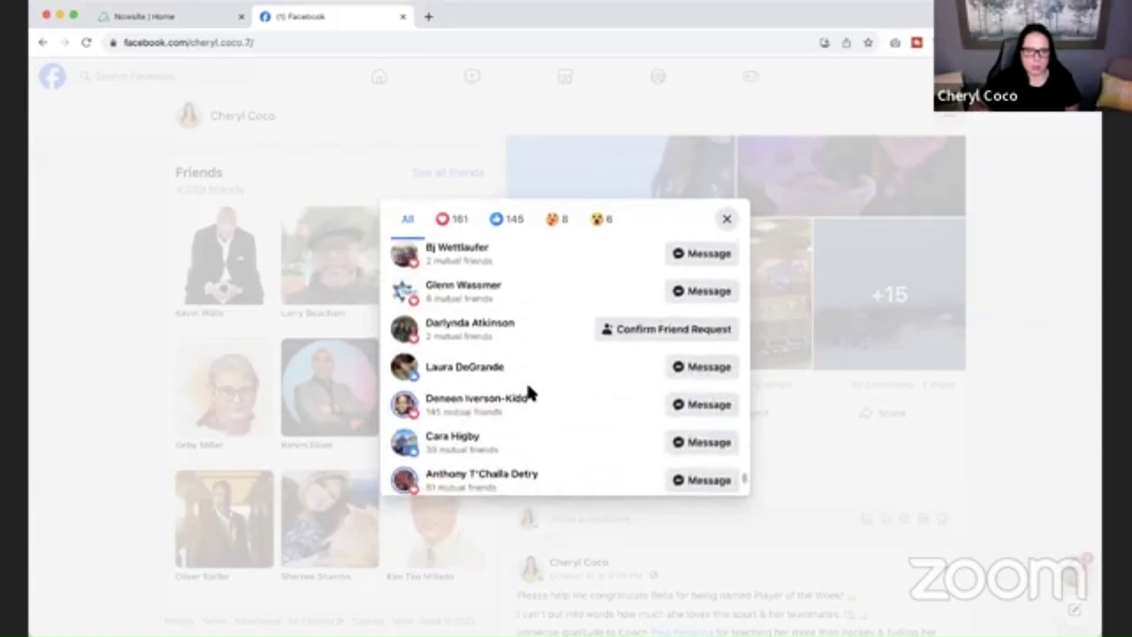
scroll(546, 393, "down", 1)
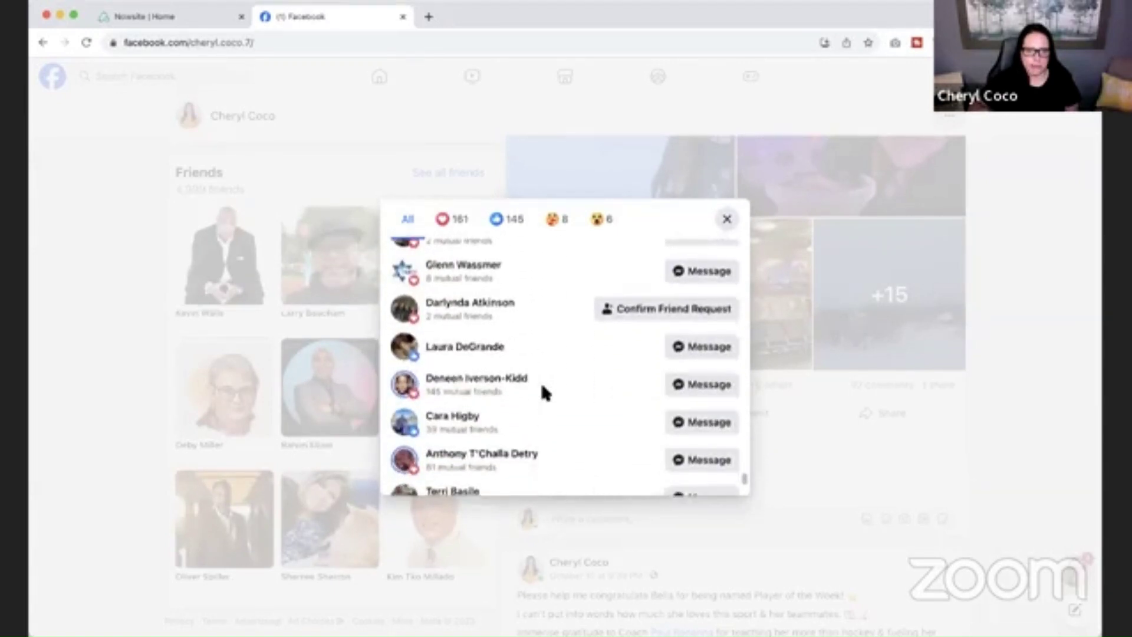
Copy the full name of the visible reactor with a pending friend request and open a message chat with that person
left_click_drag(518, 302, 425, 303)
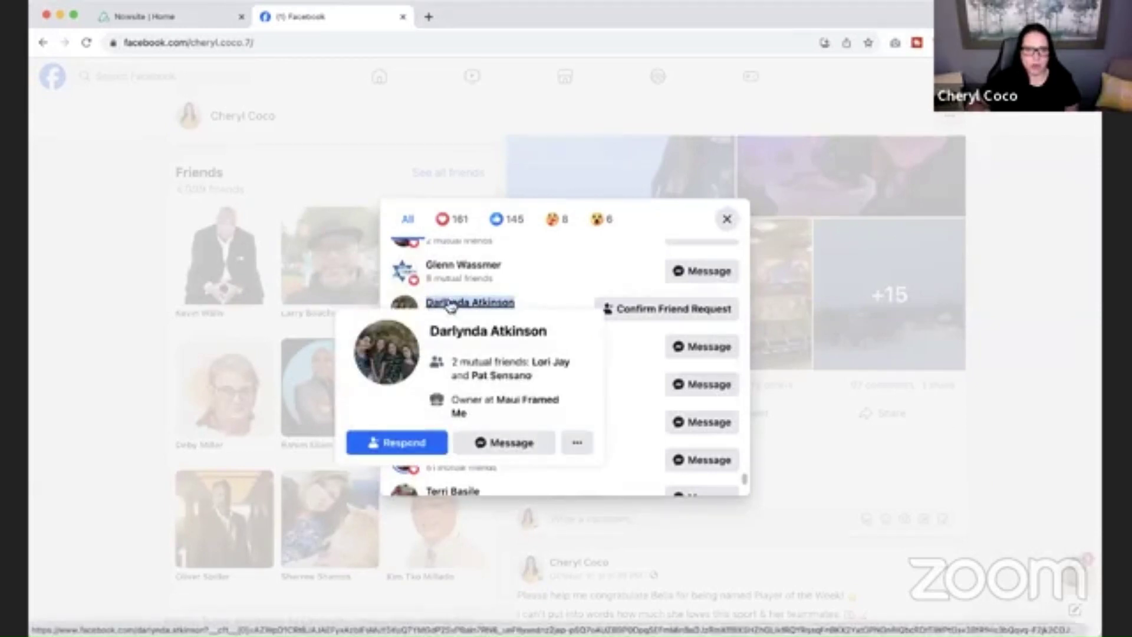
right_click(450, 300)
left_click(474, 411)
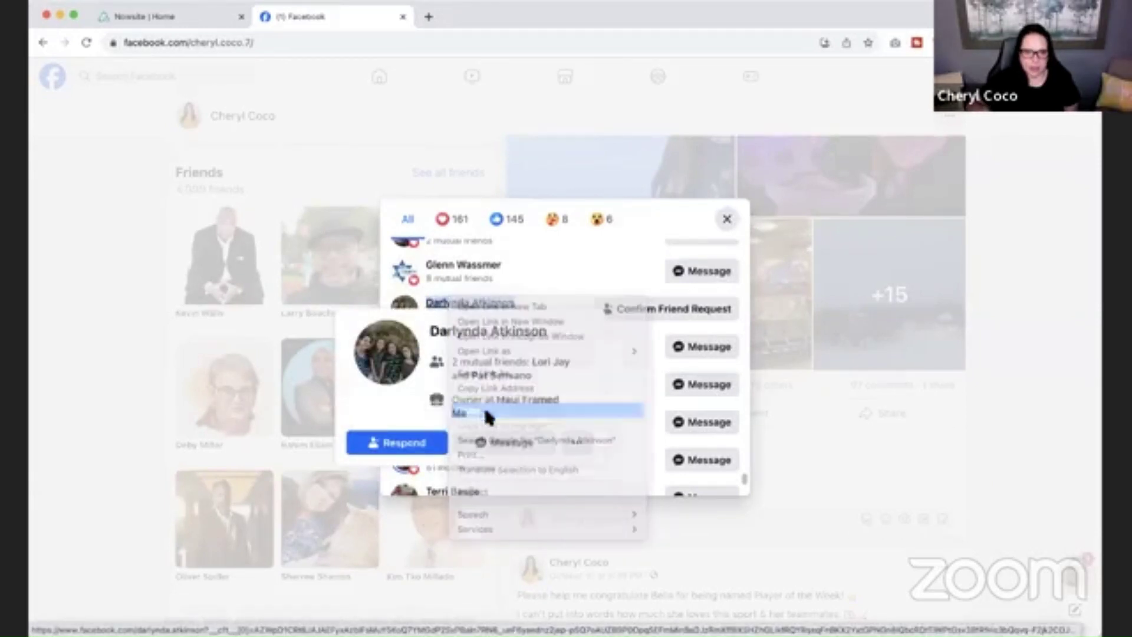
left_click(507, 443)
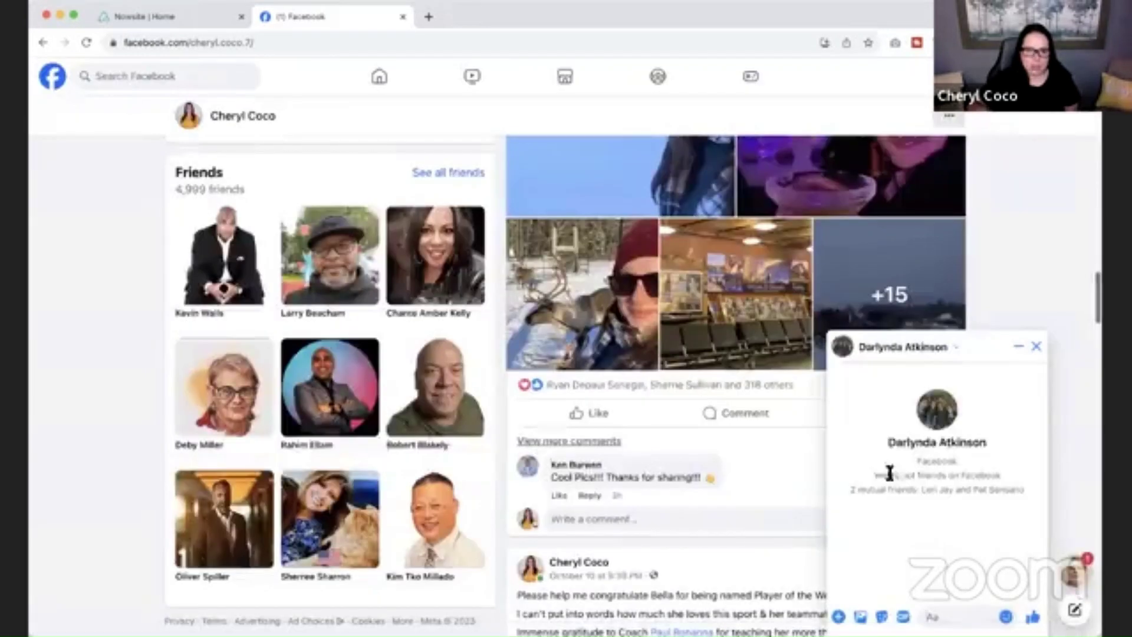
In Nowsite, replace the name in the additional instructions with the copied full name and generate a message for this reactor
left_click(197, 24)
left_click(112, 415)
left_click_drag(111, 417, 56, 413)
key("super+v")
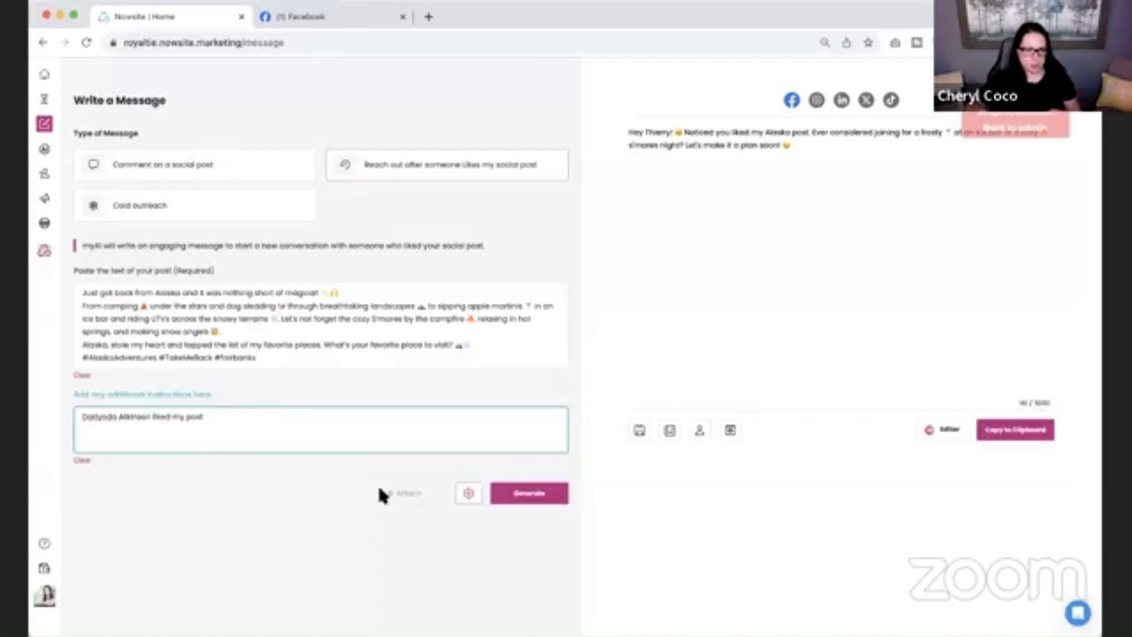
left_click(526, 501)
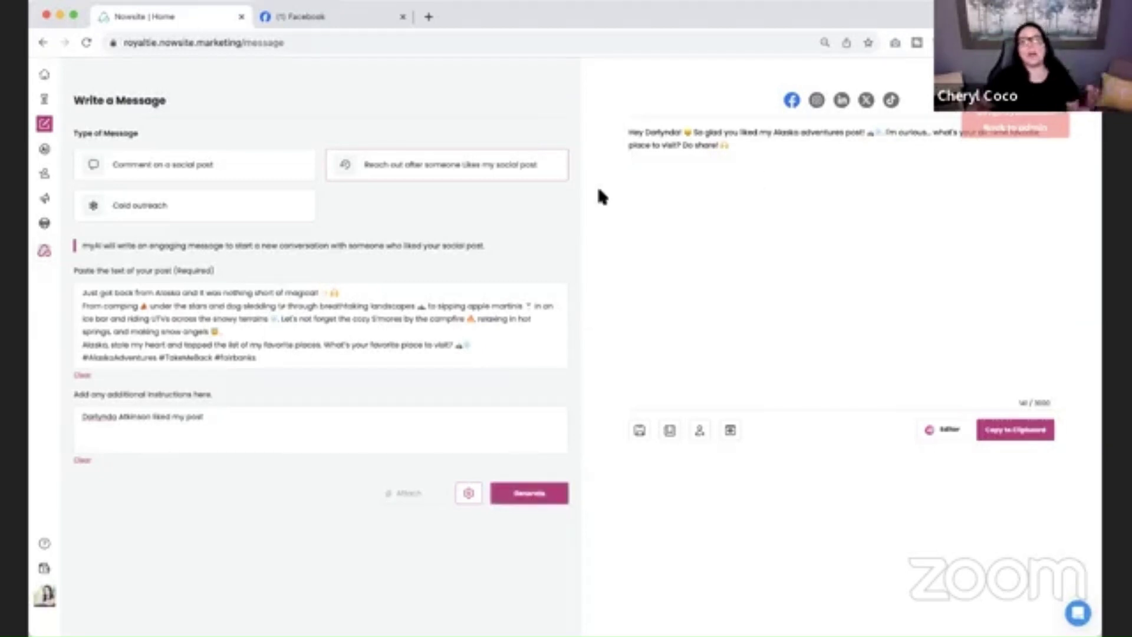
Copy the generated message, send it to the reactor in the open Facebook chat, and close that chat
left_click(1025, 432)
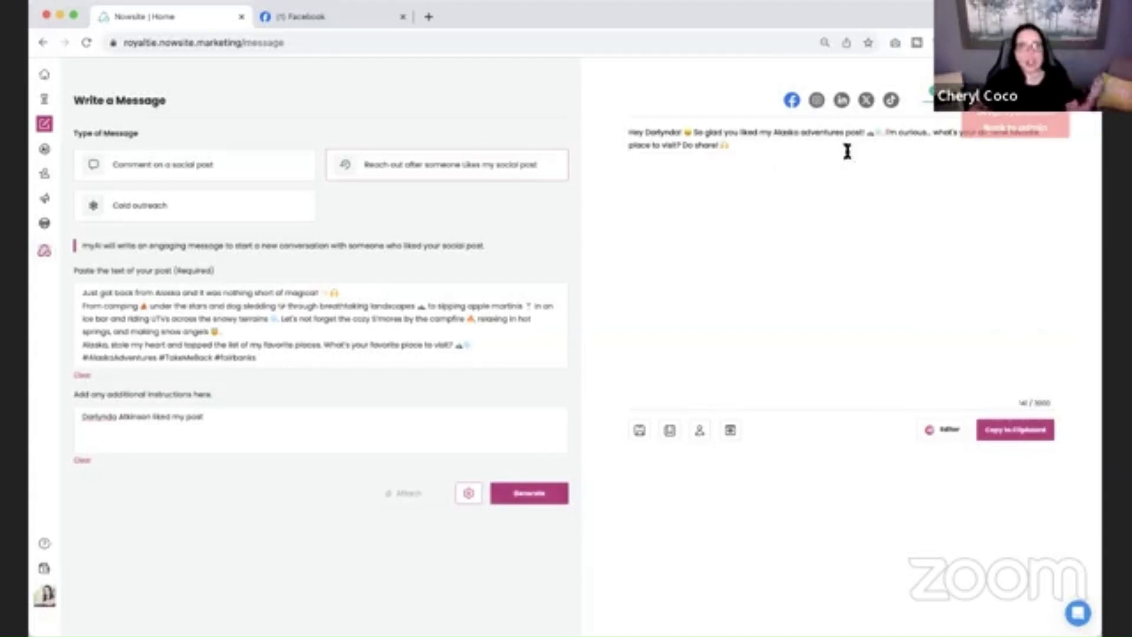
key("ctrl+Tab")
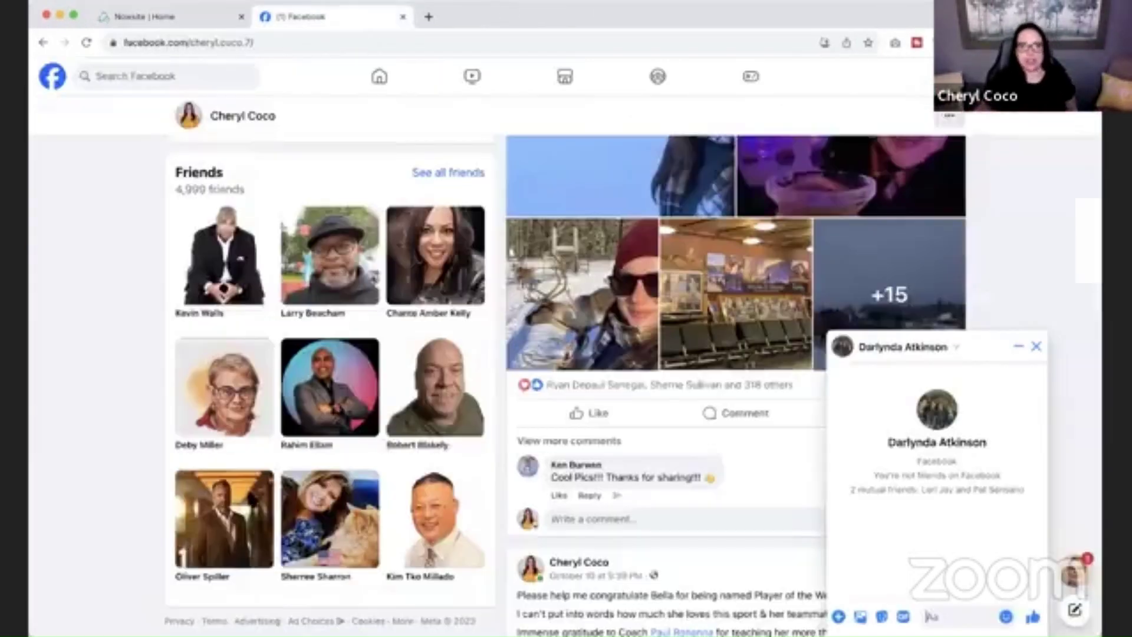
left_click(936, 616)
key("ctrl+v")
key("Return")
key("ctrl+Tab")
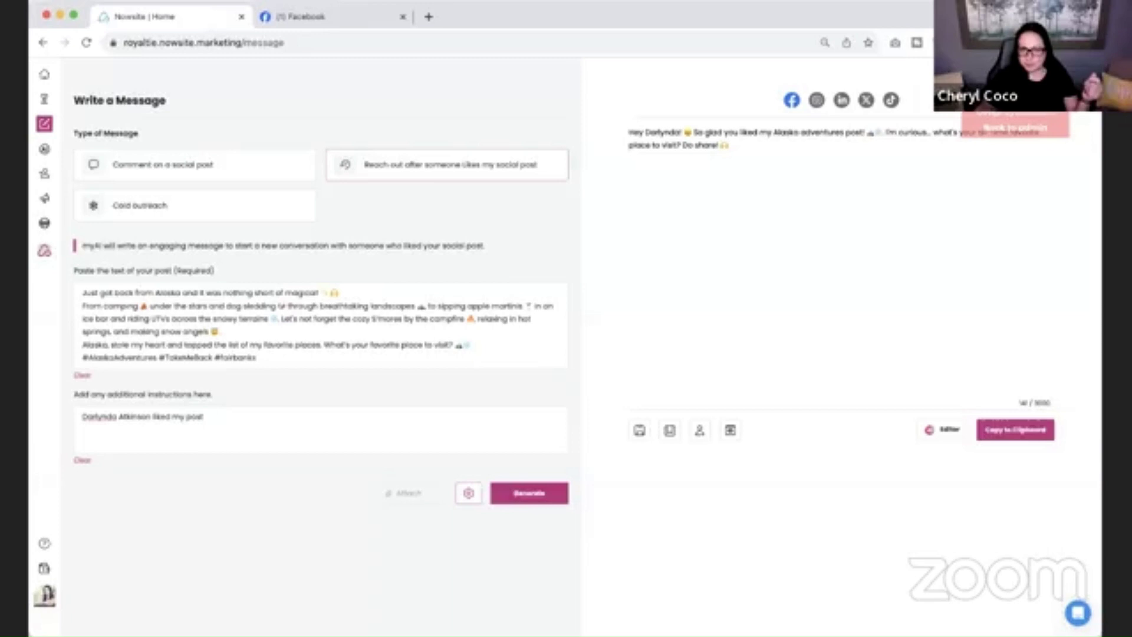
left_click(304, 18)
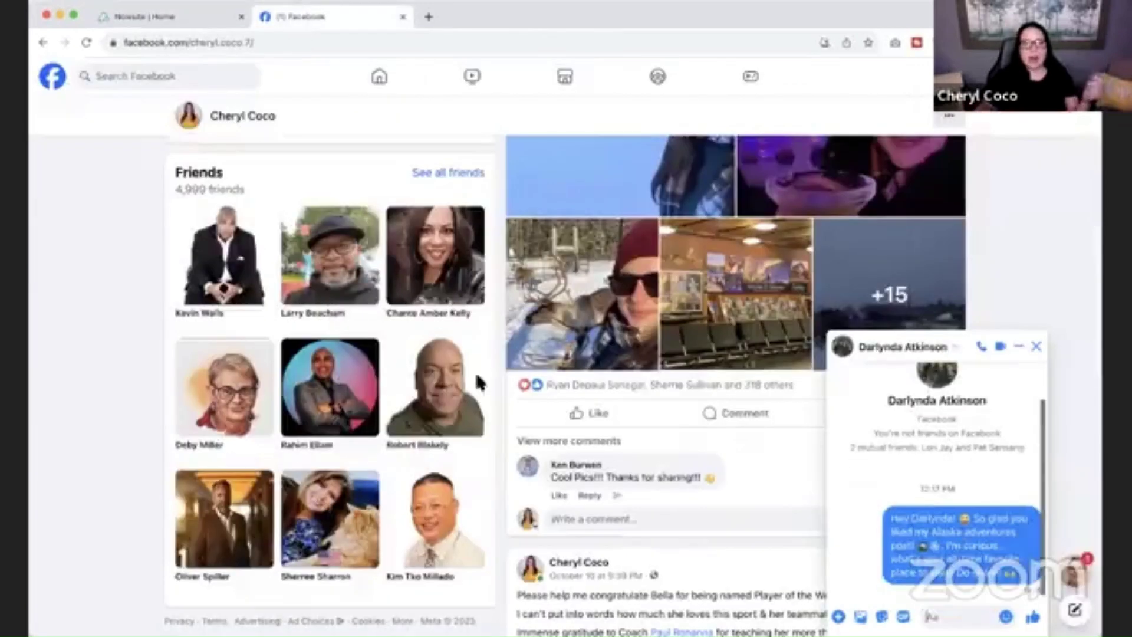
left_click(1037, 346)
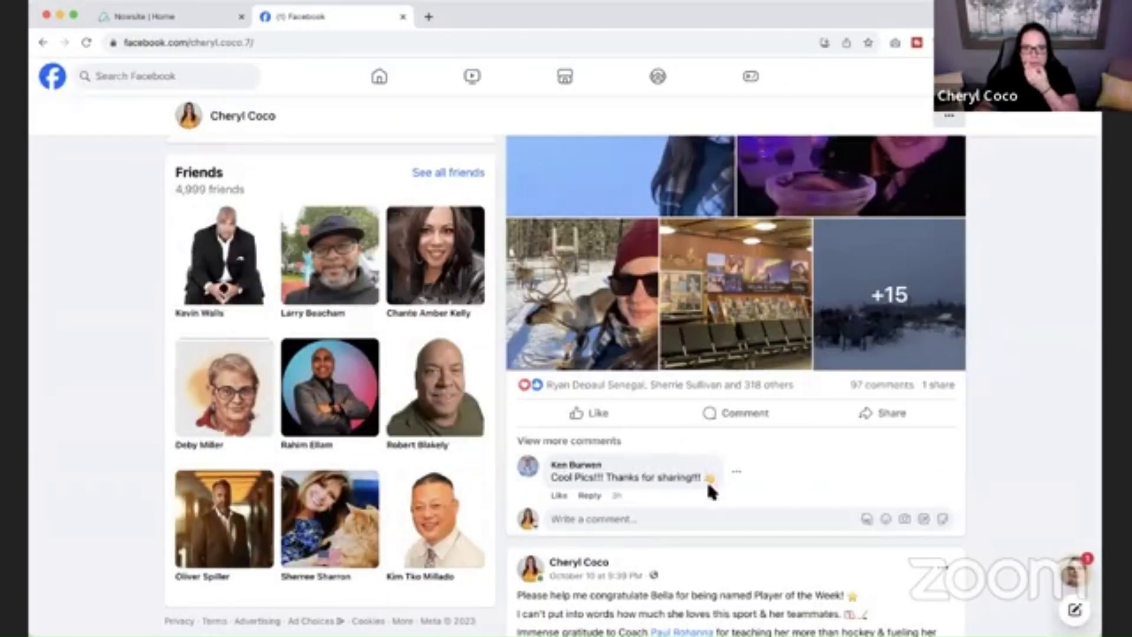
Open the Alaska post's comments and copy the commenter's name together with the comment "Alaska is on my to do list"
mouse_move(887, 389)
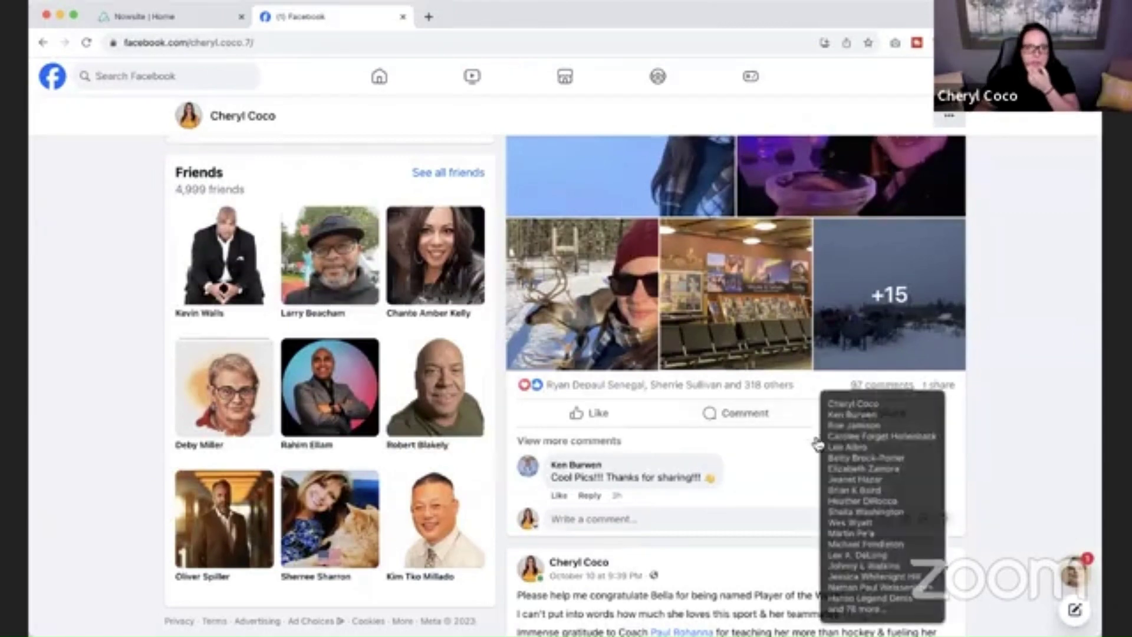
left_click(766, 455)
scroll(660, 465, "down", 2)
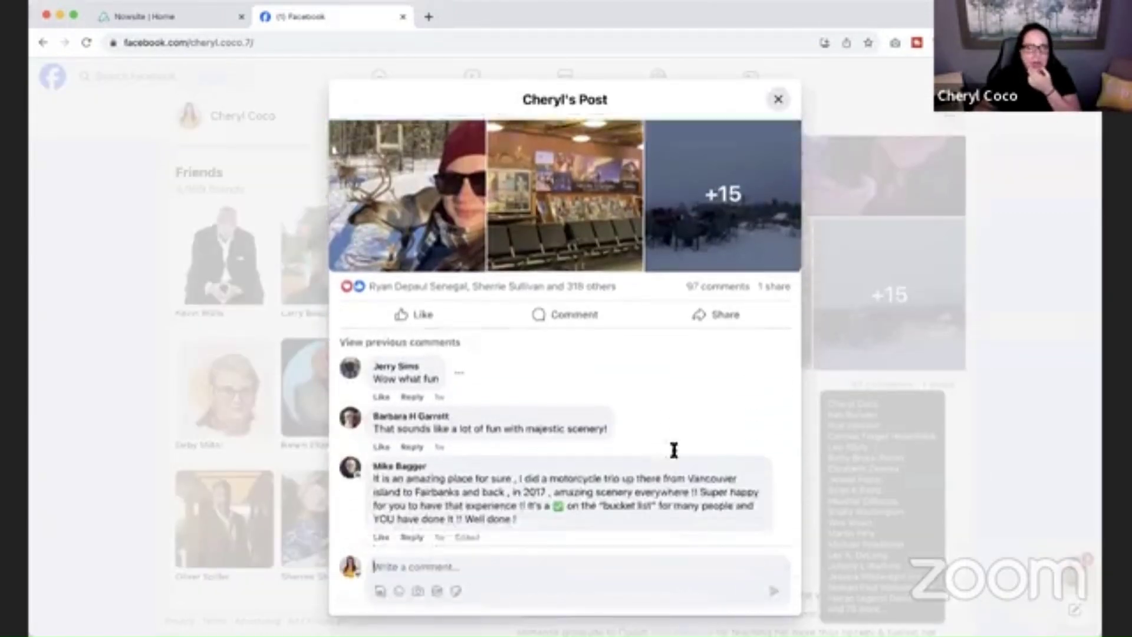
scroll(674, 450, "down", 10)
scroll(684, 451, "down", 6)
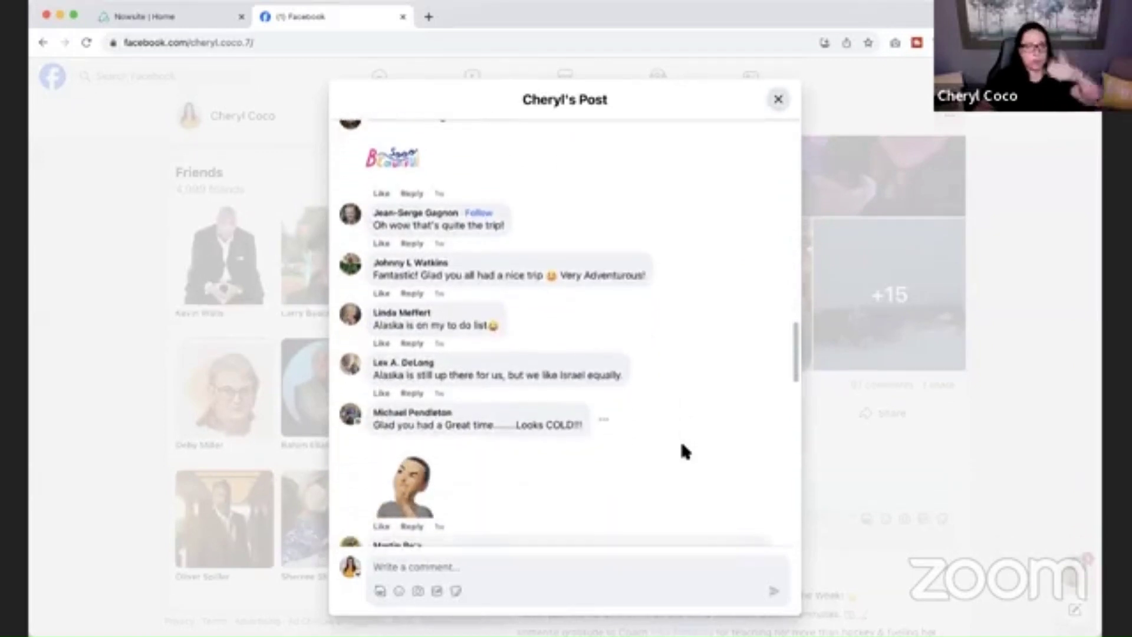
scroll(682, 444, "down", 1)
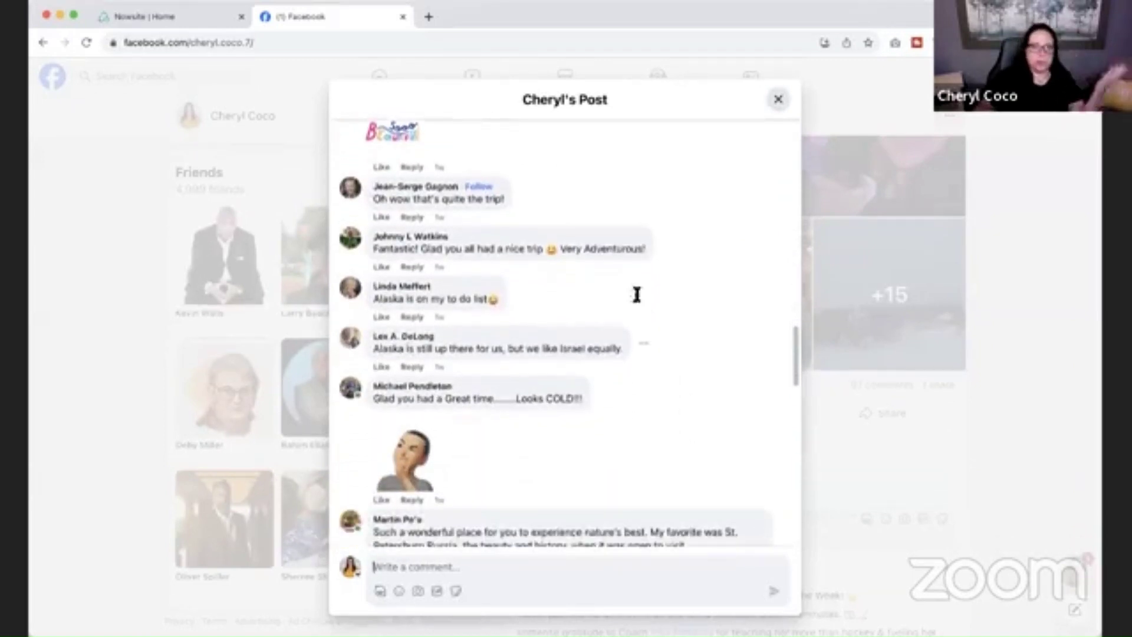
right_click(497, 288)
left_click(449, 295)
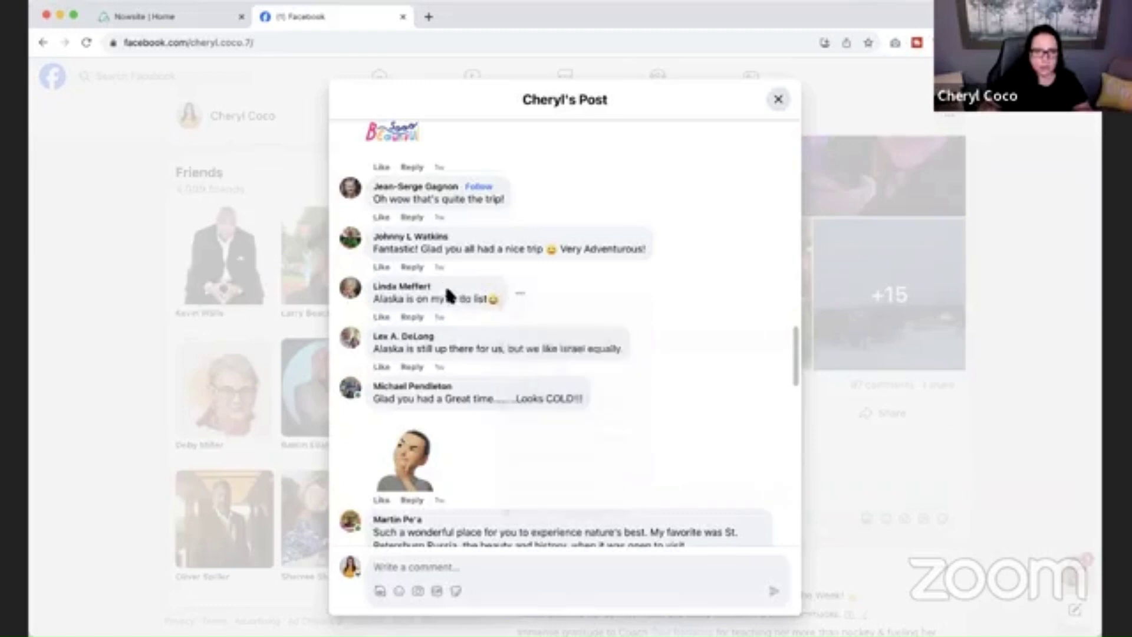
left_click_drag(497, 299, 372, 293)
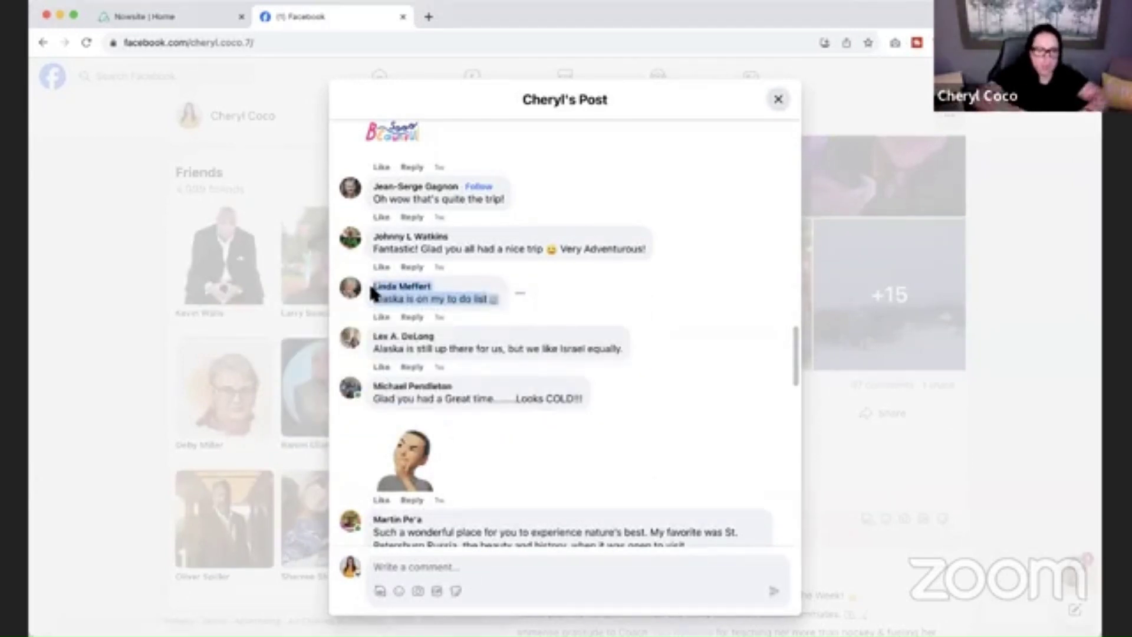
Open the profile of the person who wrote the copied comment and start a message chat with them
left_click(374, 288)
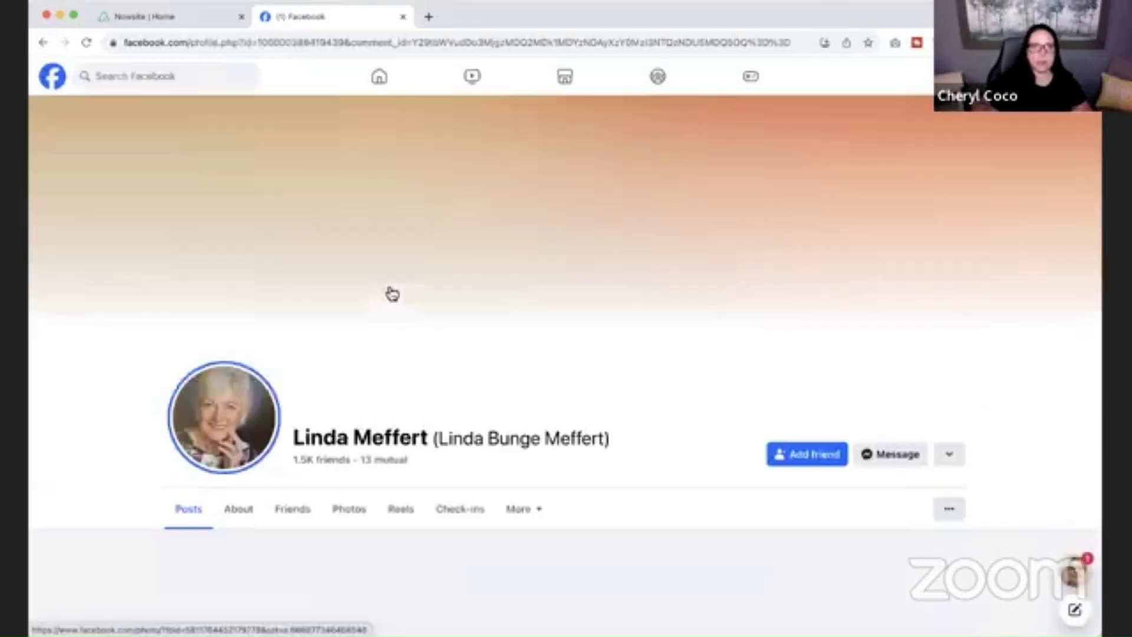
left_click(869, 458)
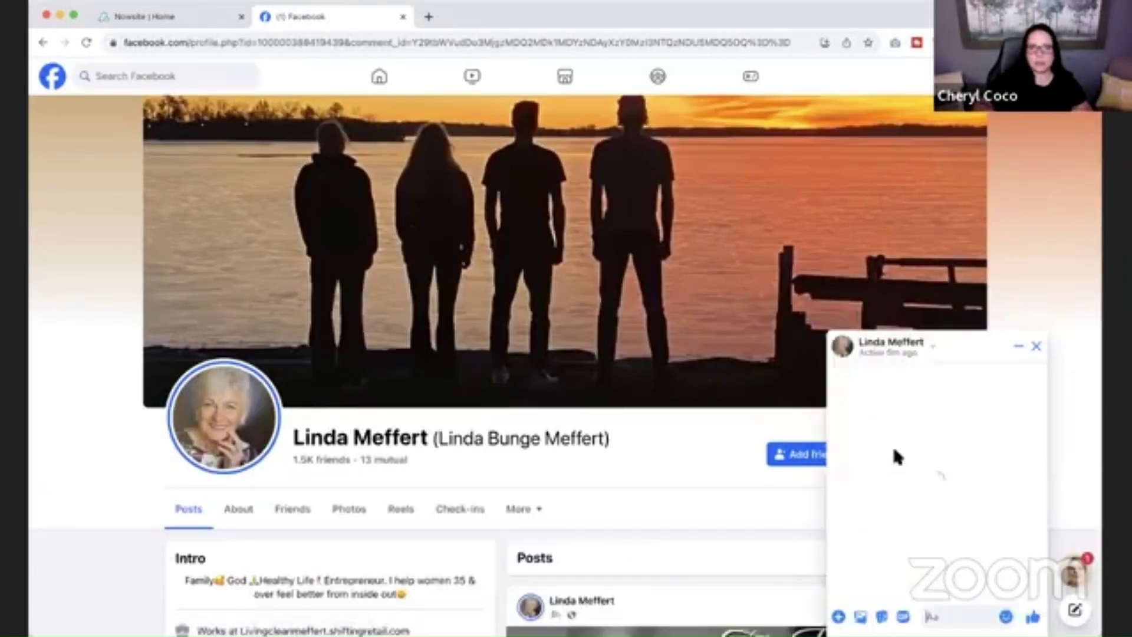
scroll(937, 484, "down", 10)
scroll(941, 439, "up", 1)
In Nowsite, replace the additional instructions with the copied commenter's name and comment, and generate a message
left_click(142, 16)
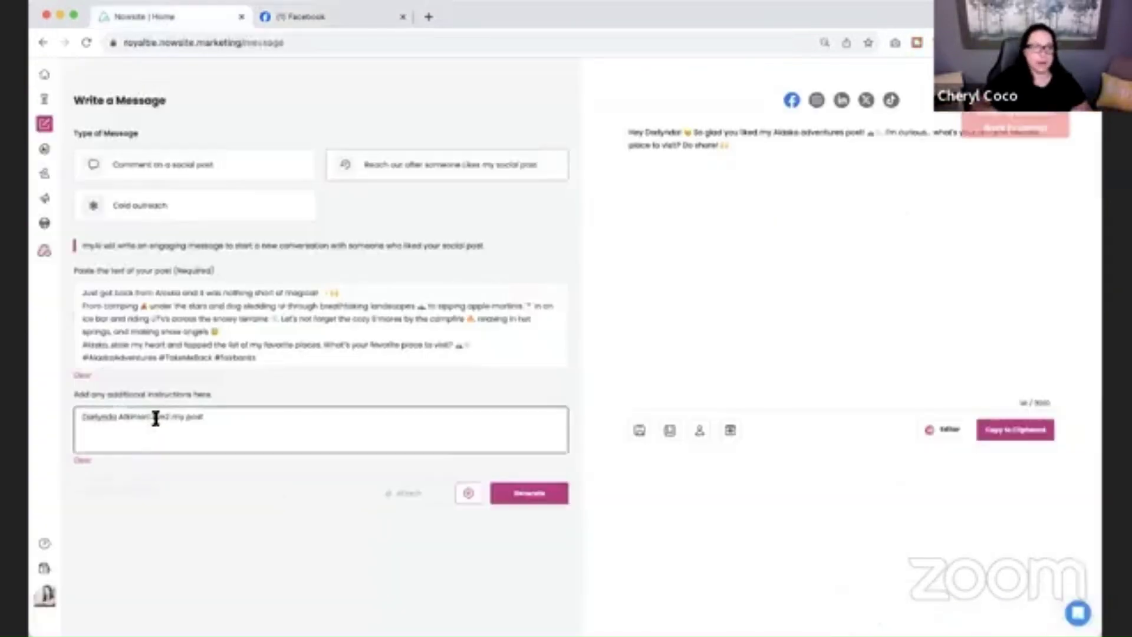
double_click(228, 420)
key("ctrl+a")
key("ctrl+v")
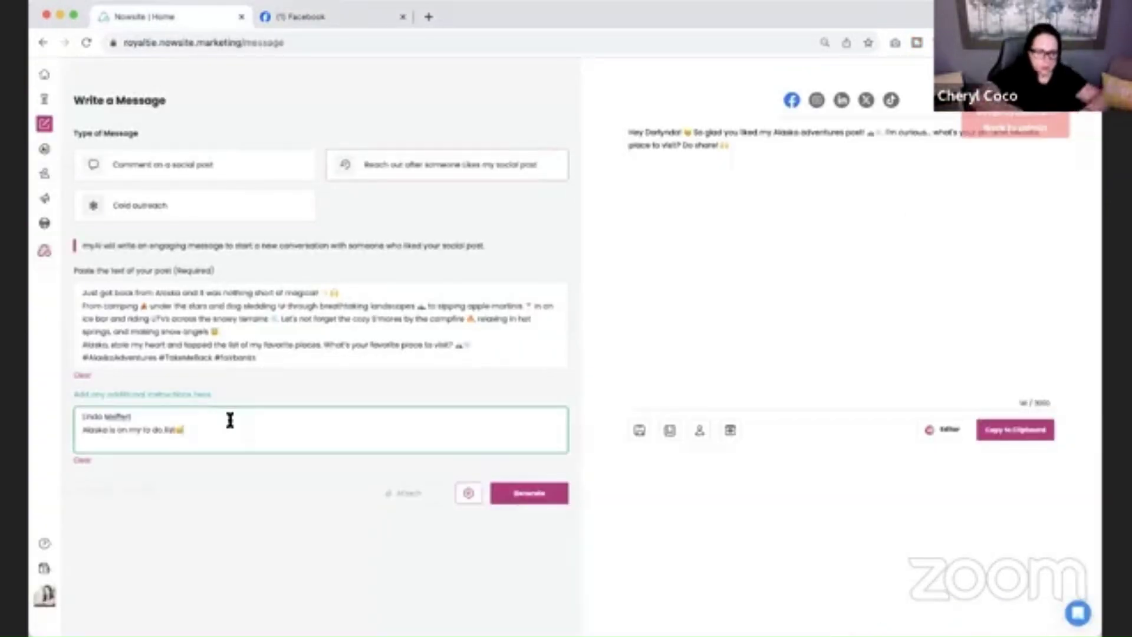
left_click(528, 492)
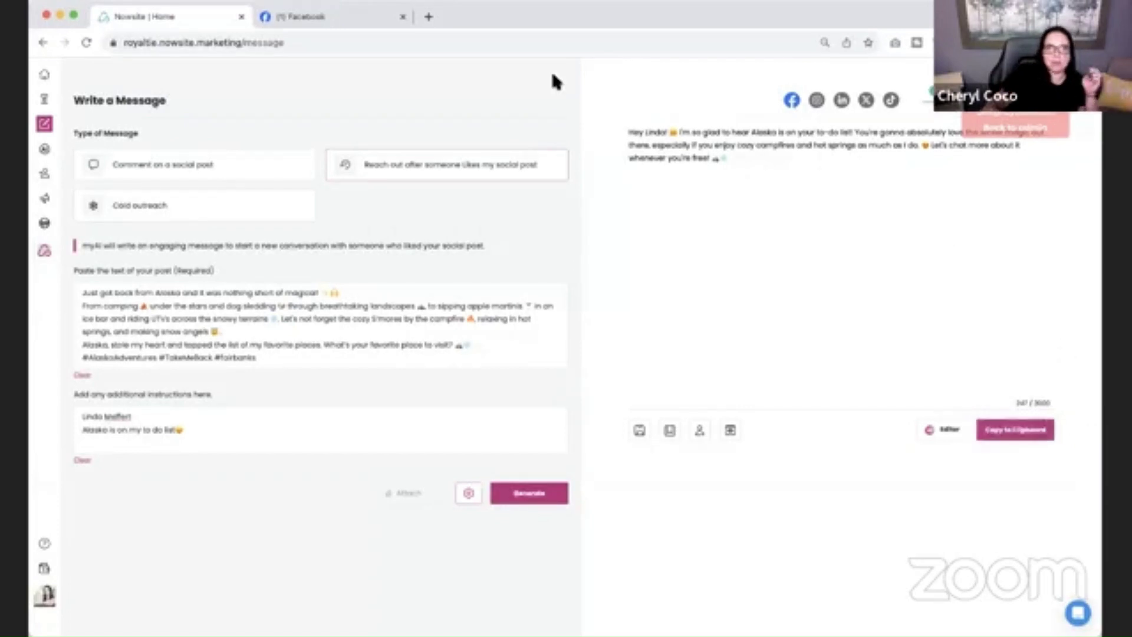
Send the generated message to the commenter in the Facebook chat, look back over the conversation, and close the chat
left_click(295, 17)
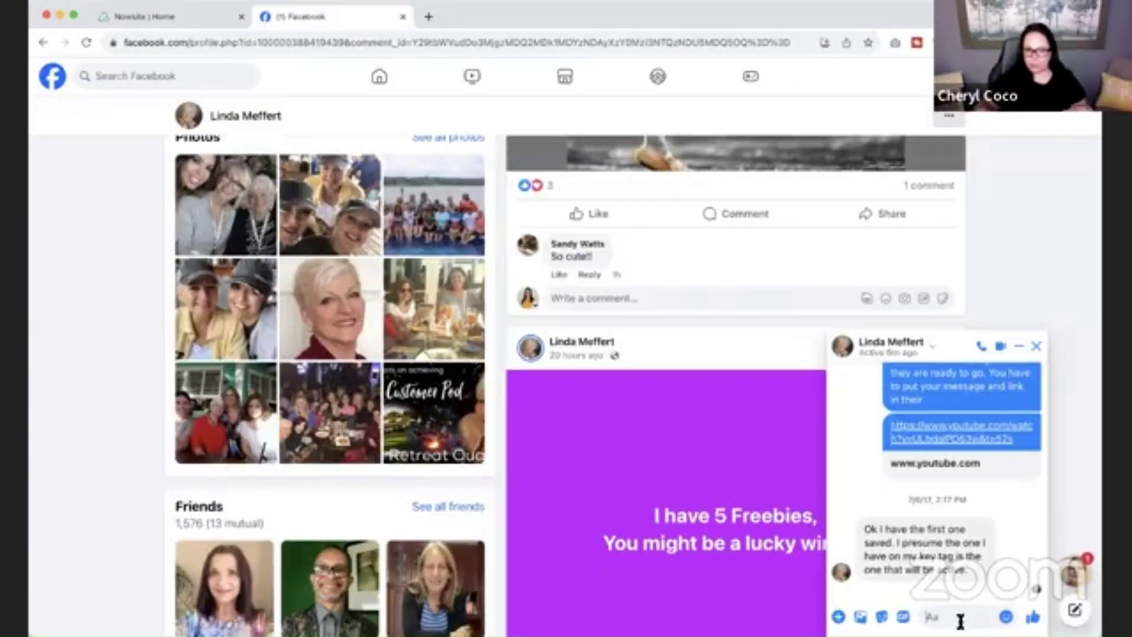
key("ctrl+v")
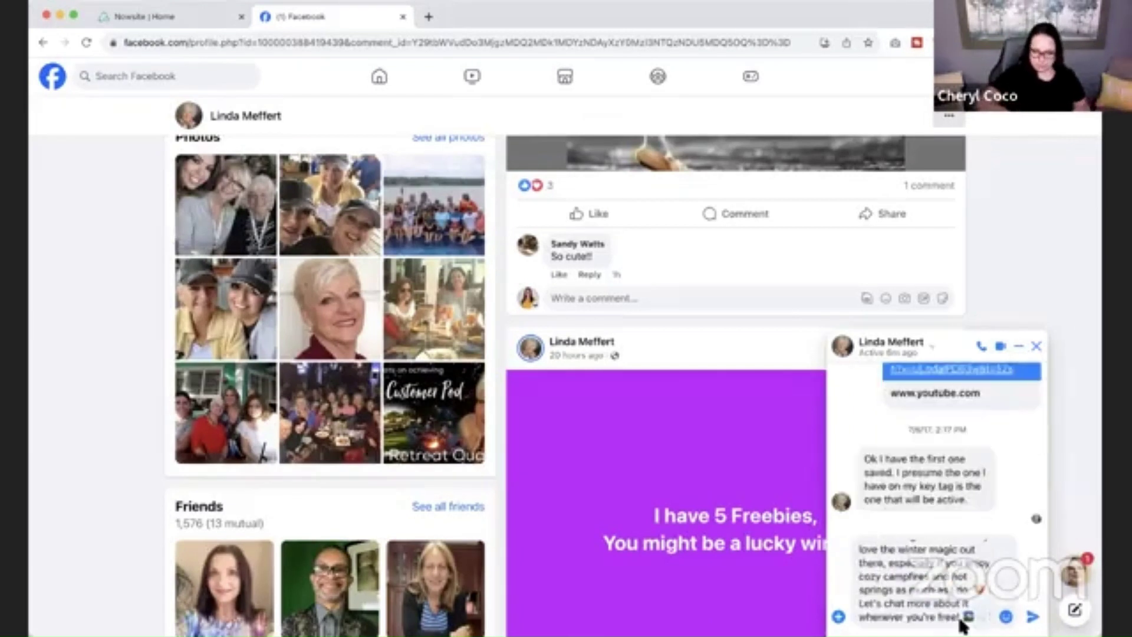
key("Return")
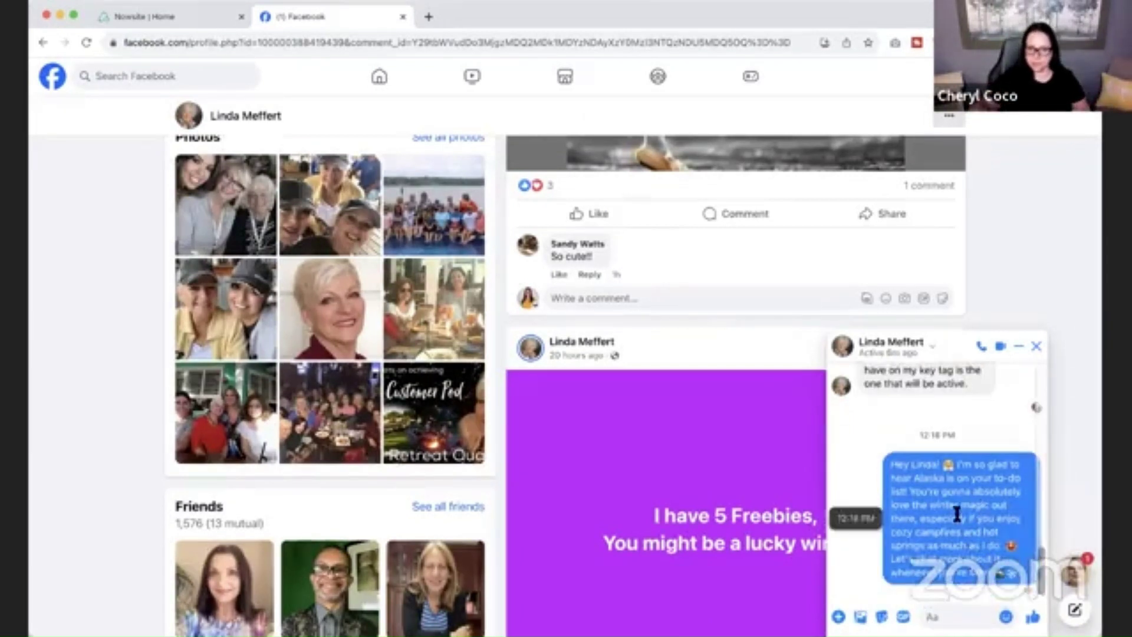
scroll(956, 514, "up", 1)
scroll(956, 514, "up", 10)
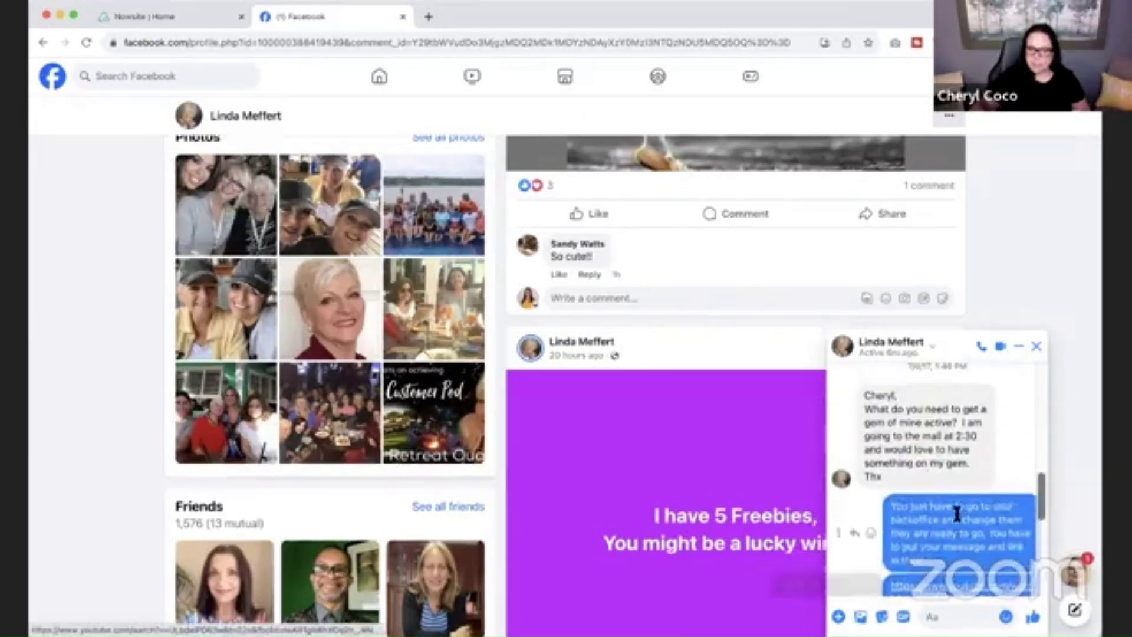
scroll(953, 506, "down", 10)
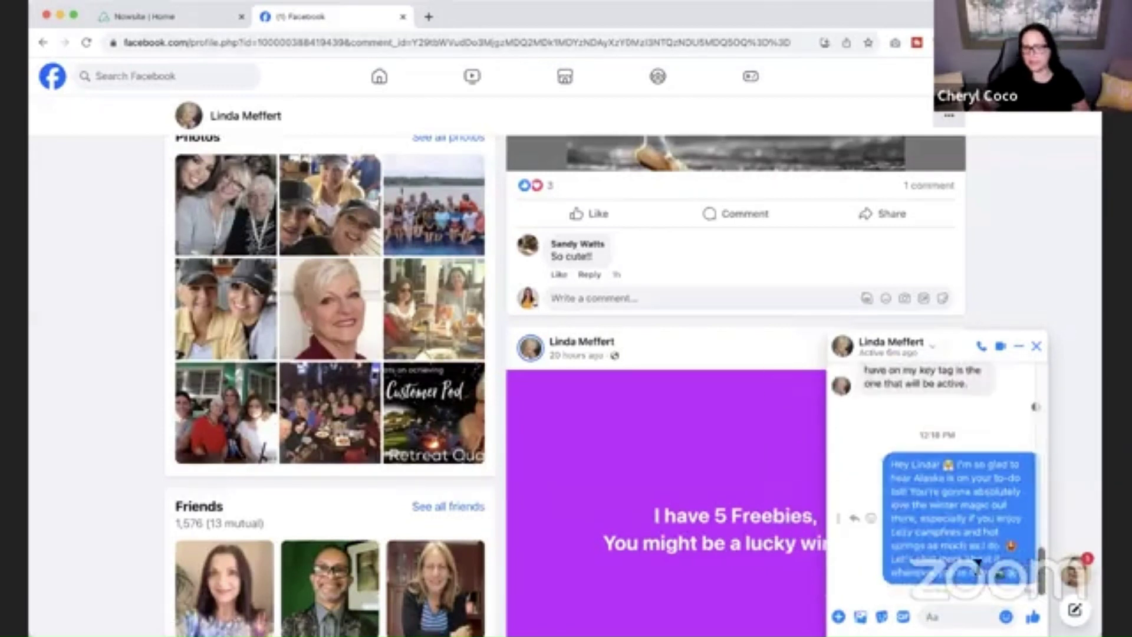
left_click(1036, 347)
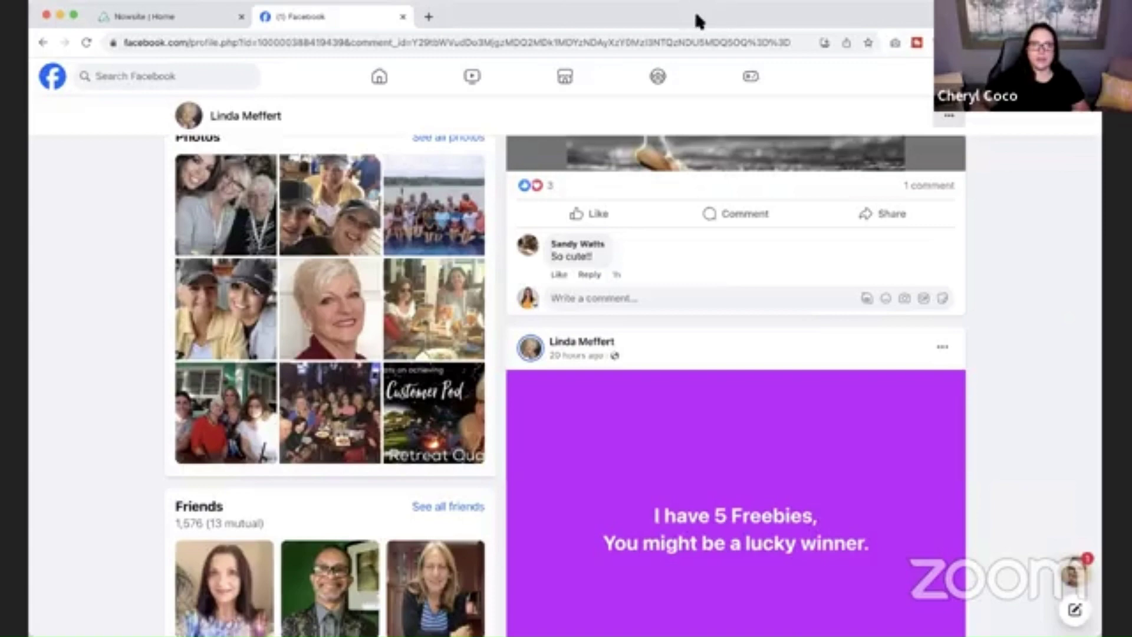